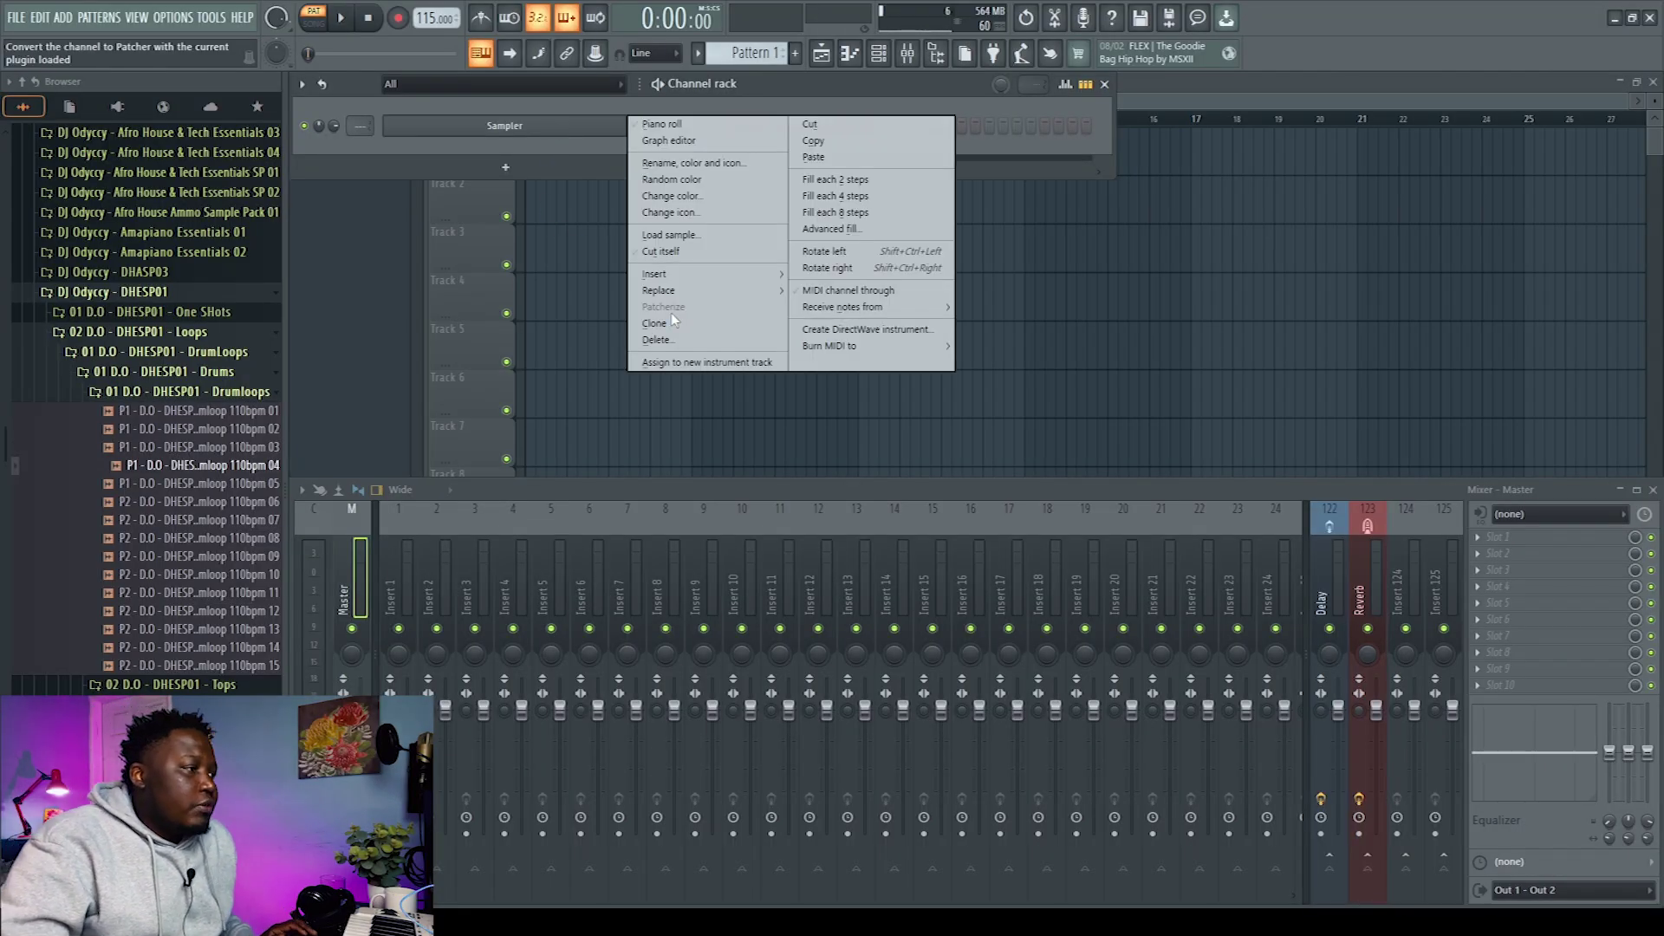
# Replace the Sampler channel with Cthulhu and switch off its arpeggiator
pyautogui.moveTo(768, 293)
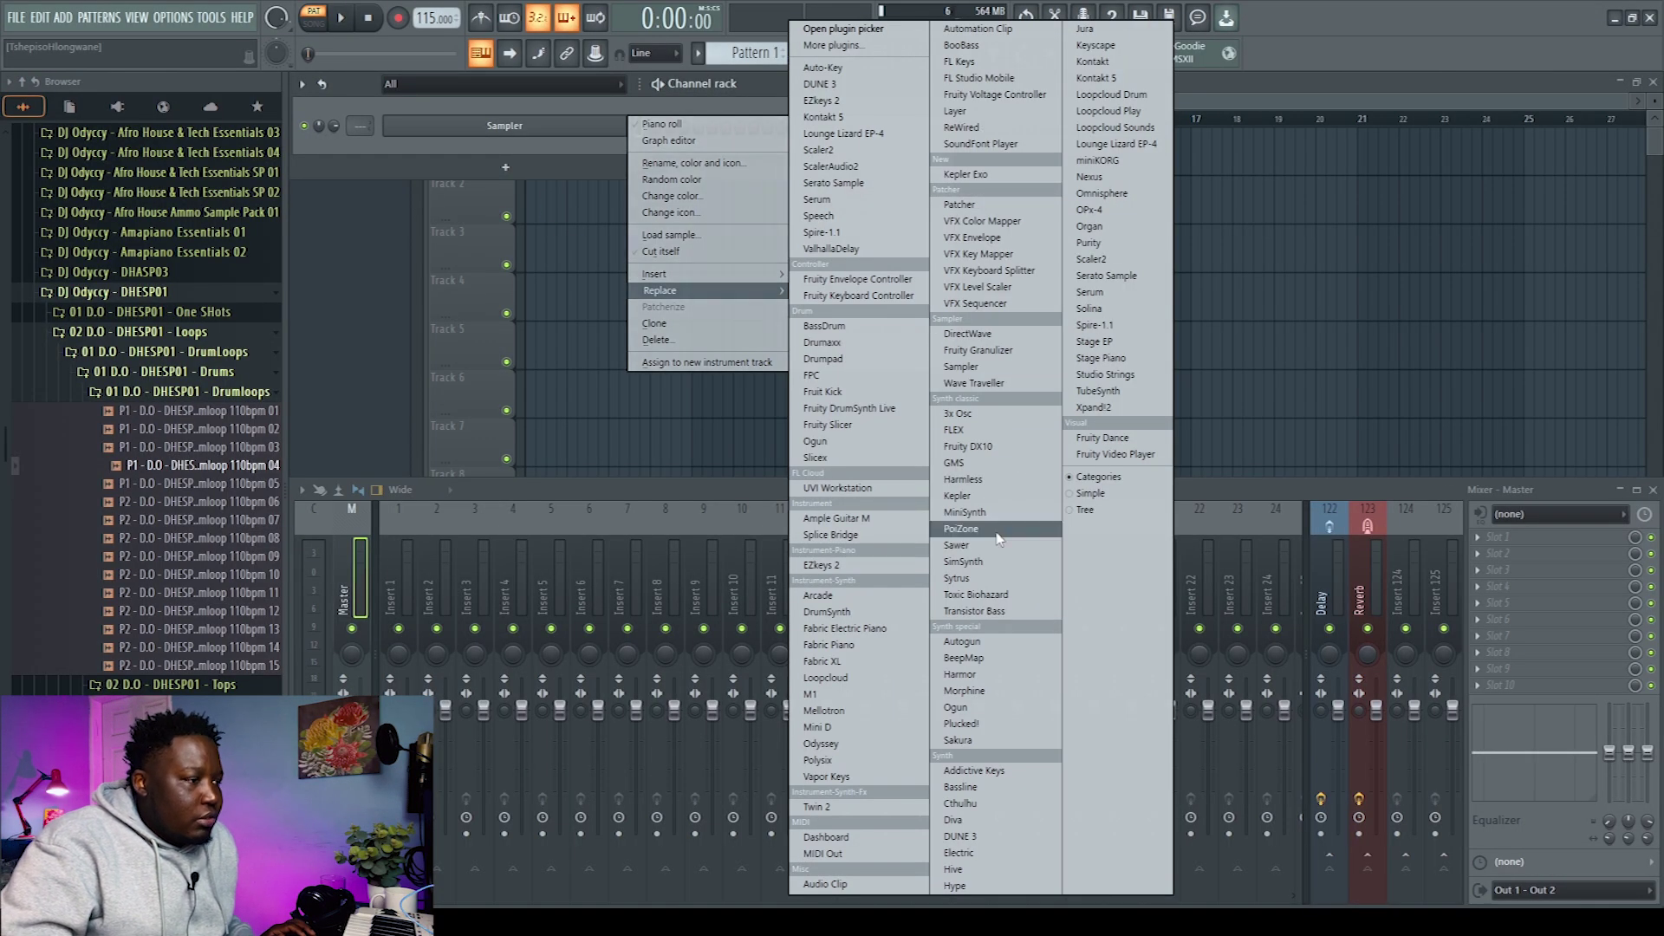
pyautogui.click(994, 807)
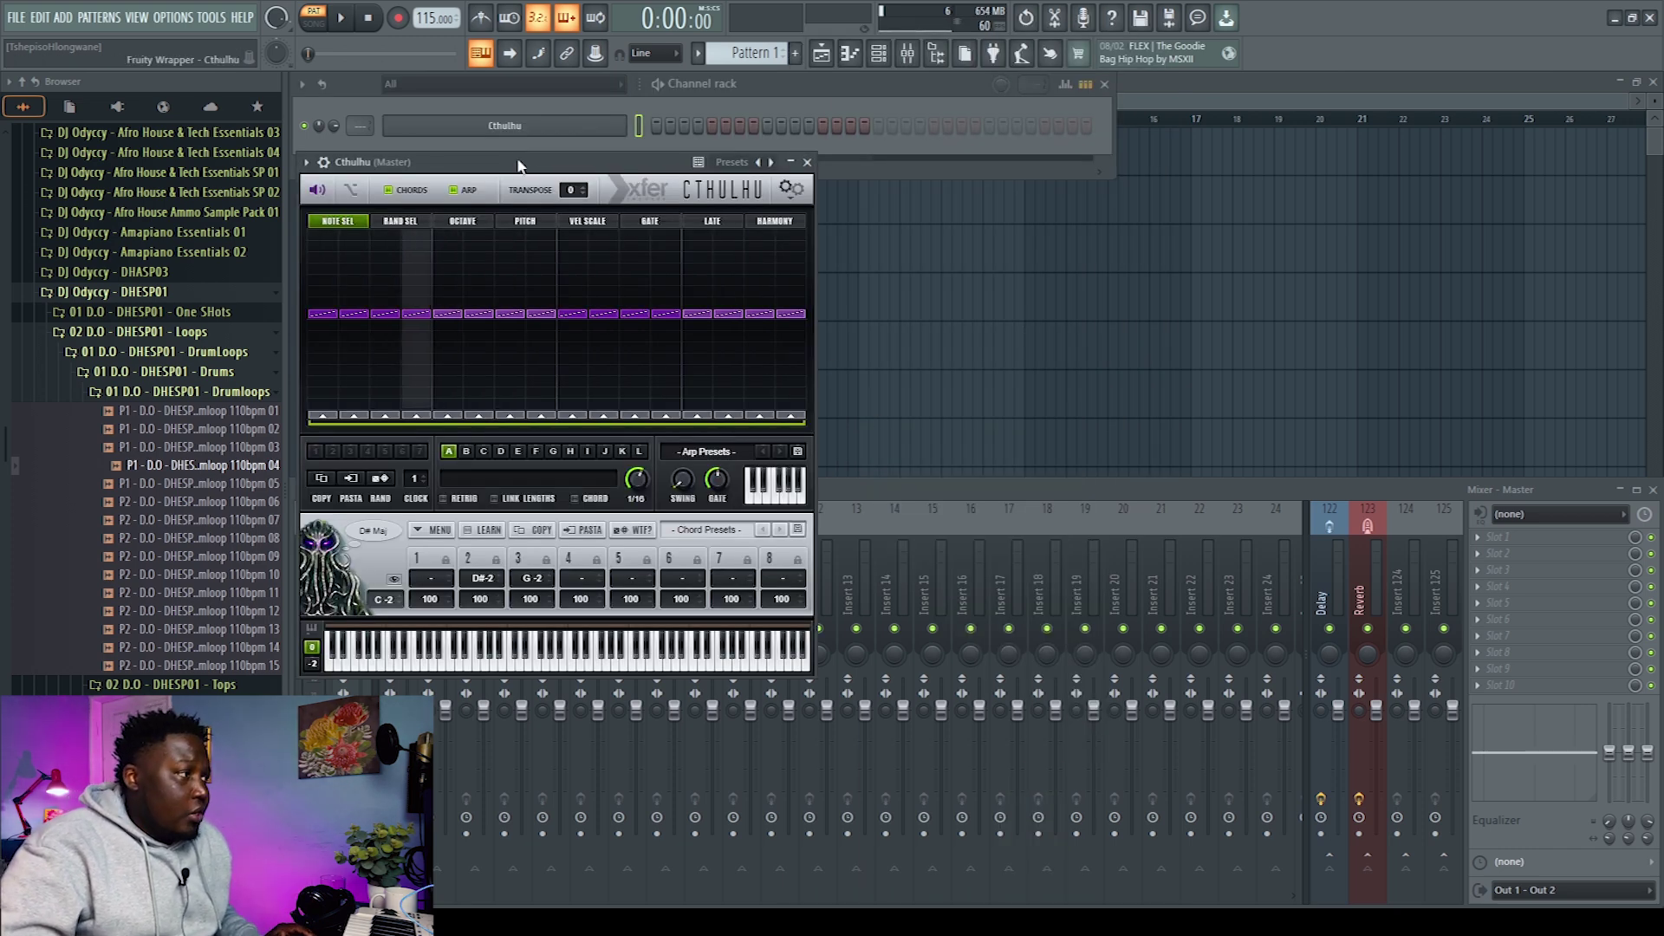
pyautogui.moveTo(520, 162); pyautogui.dragTo(745, 192)
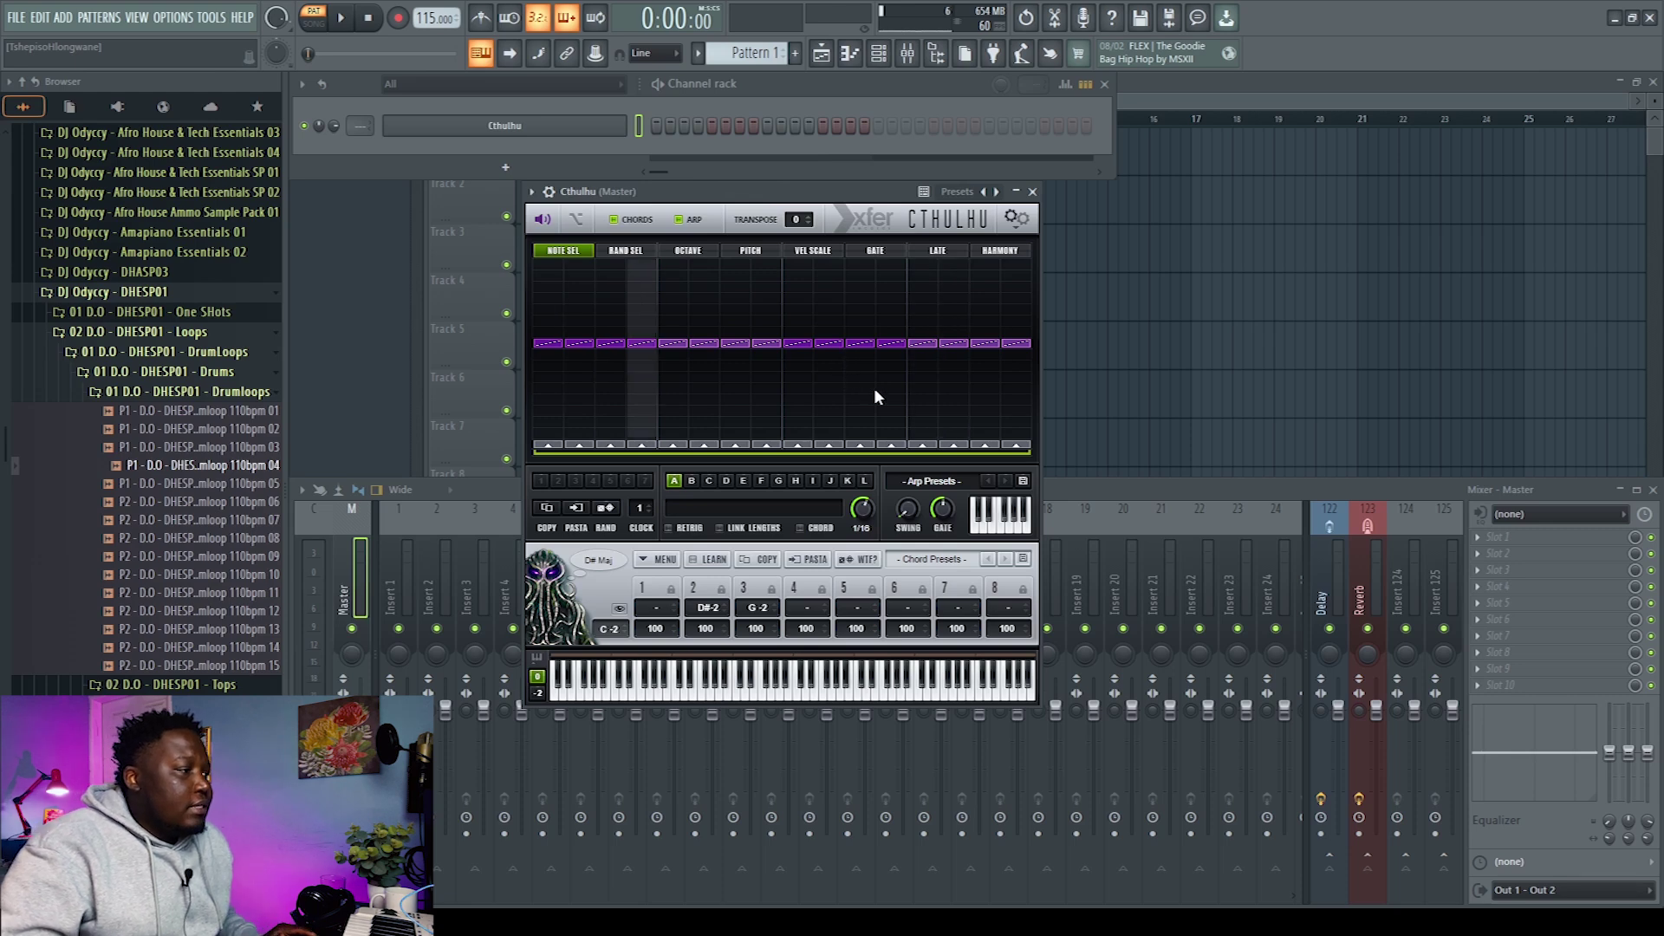
pyautogui.click(681, 222)
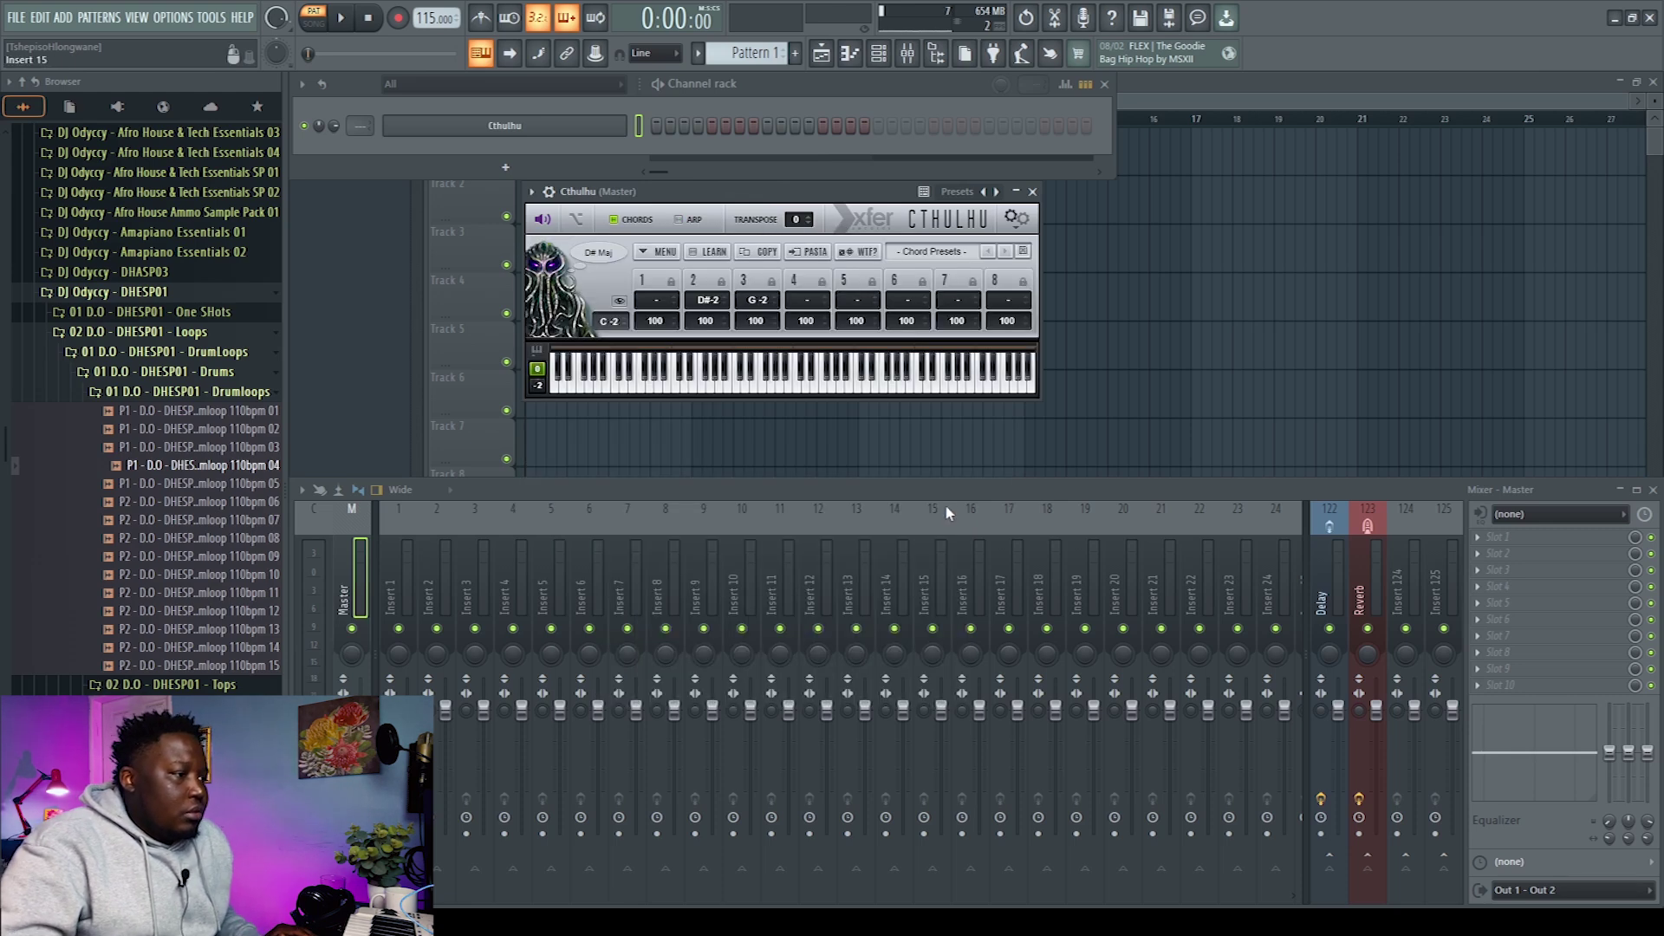
pyautogui.click(928, 253)
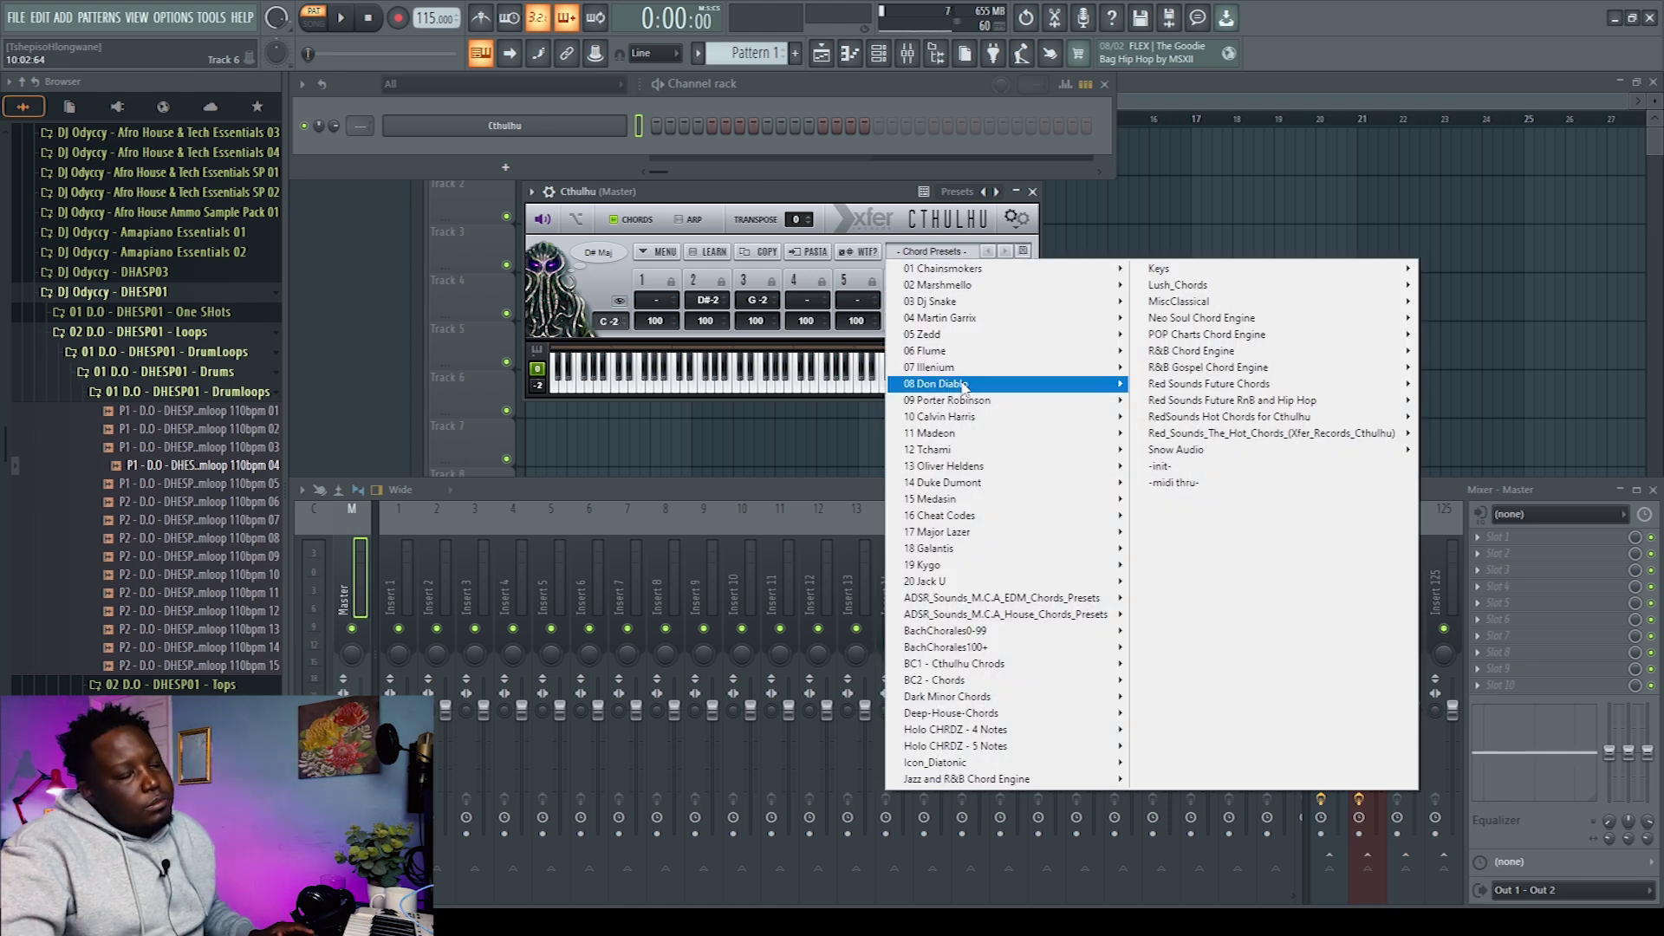
# Load Cthulhu's POP Charts Chord Engine preset 'Bbm - Apiphany'
pyautogui.moveTo(965, 386)
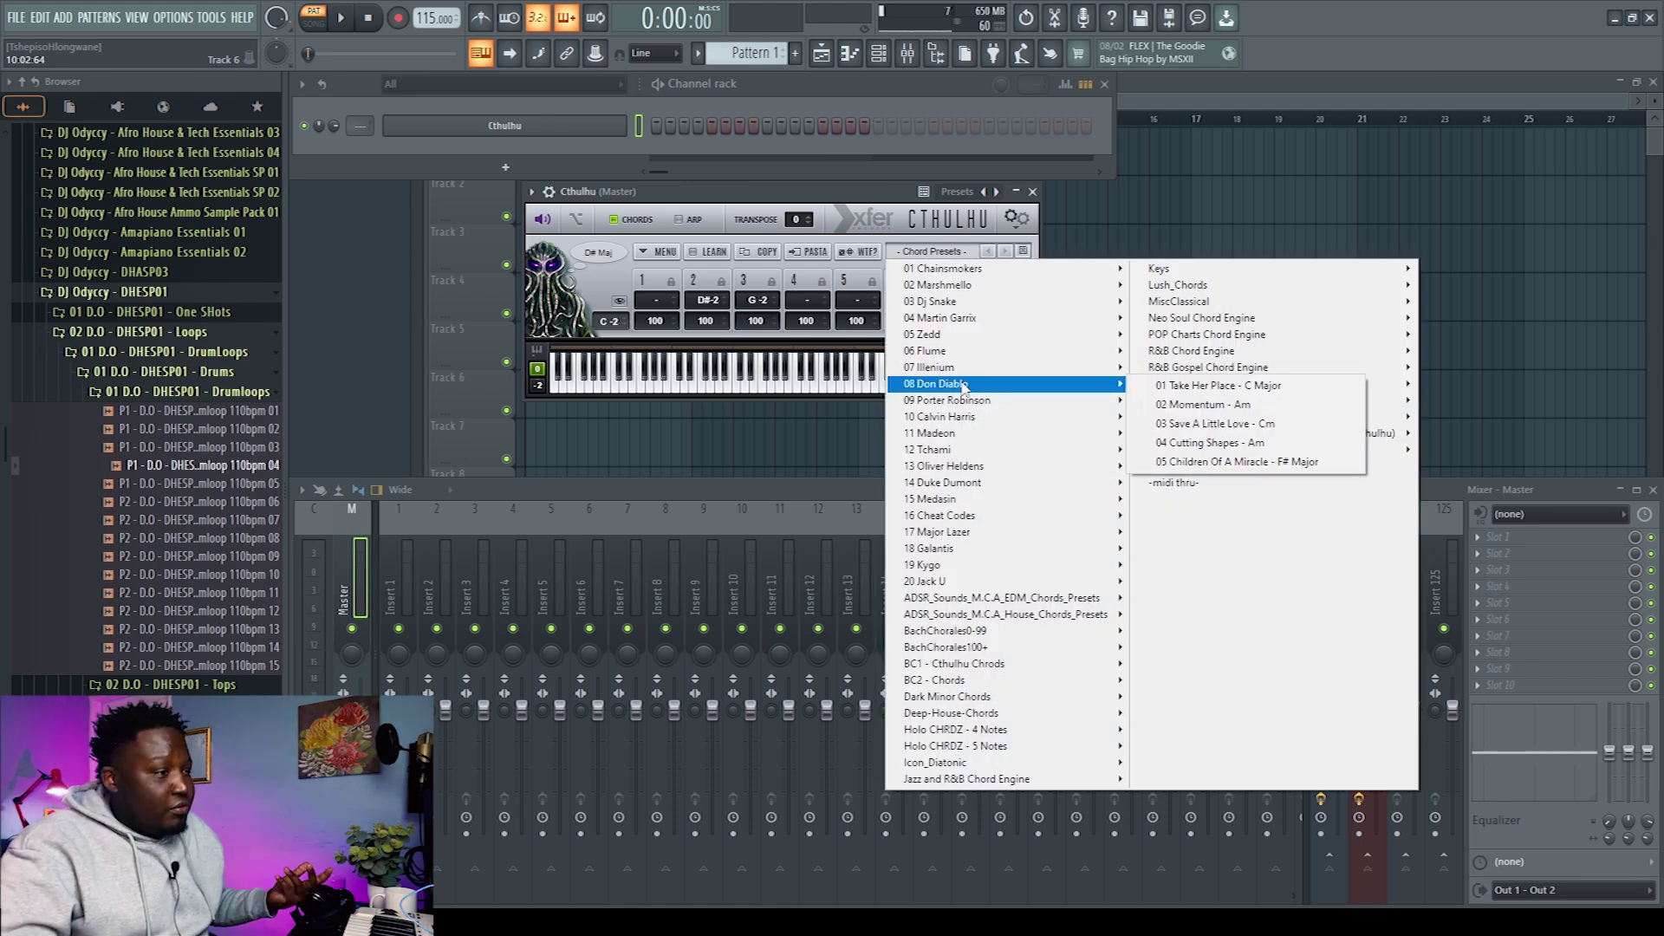
pyautogui.moveTo(1220, 344)
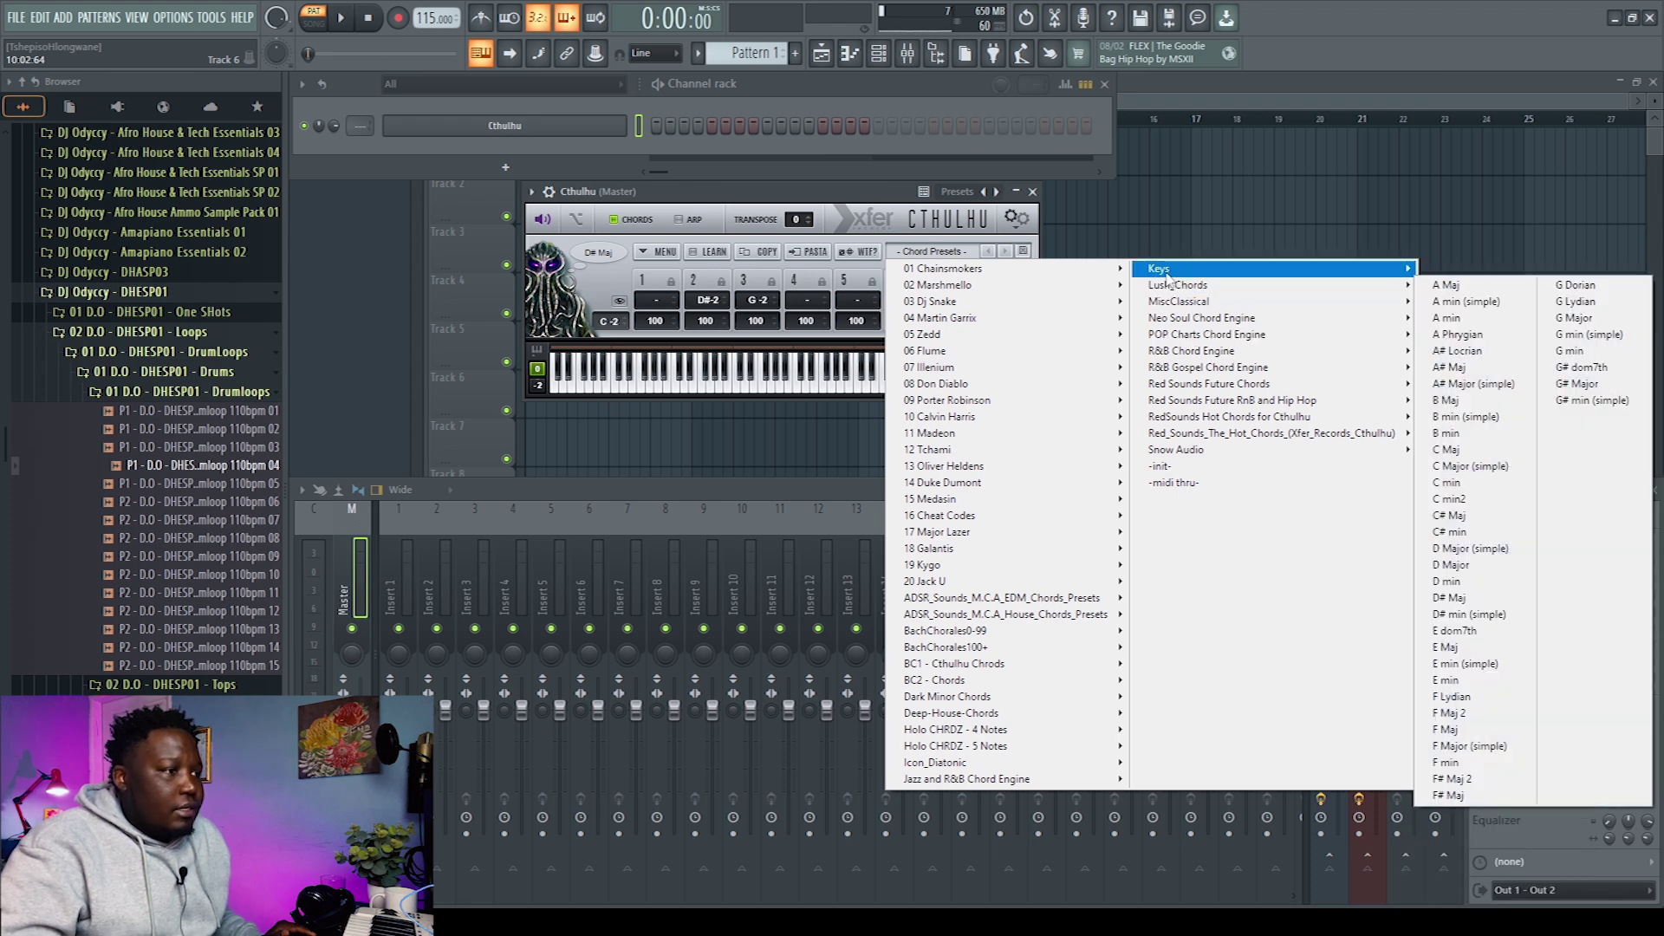
pyautogui.moveTo(1213, 311)
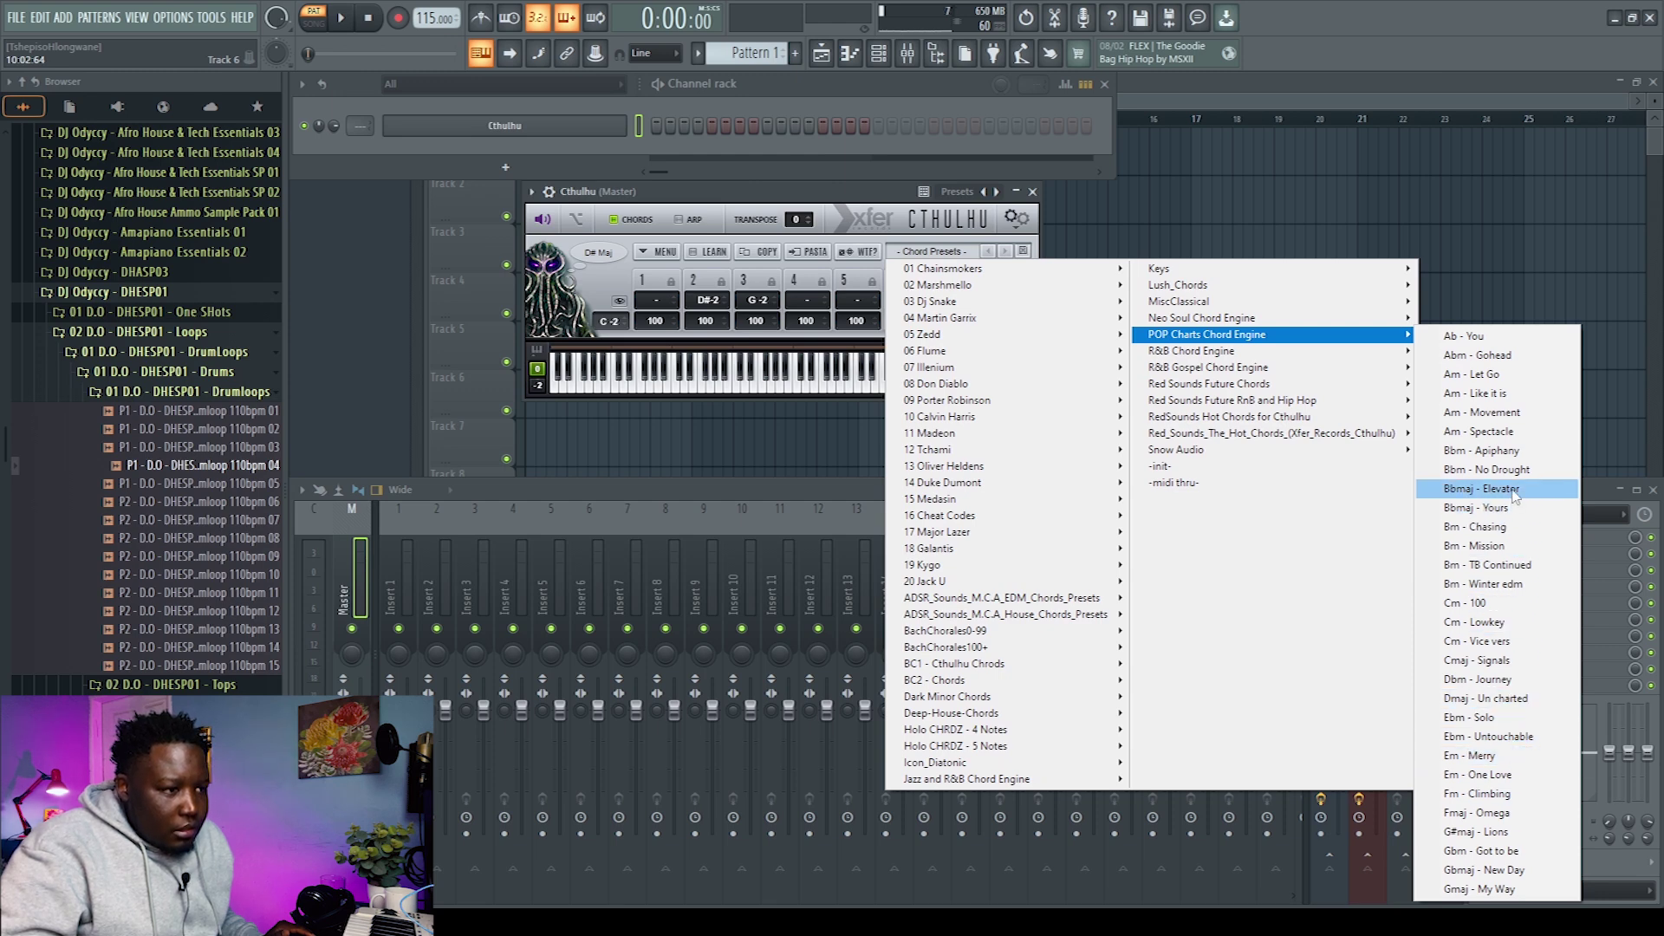
pyautogui.click(1511, 451)
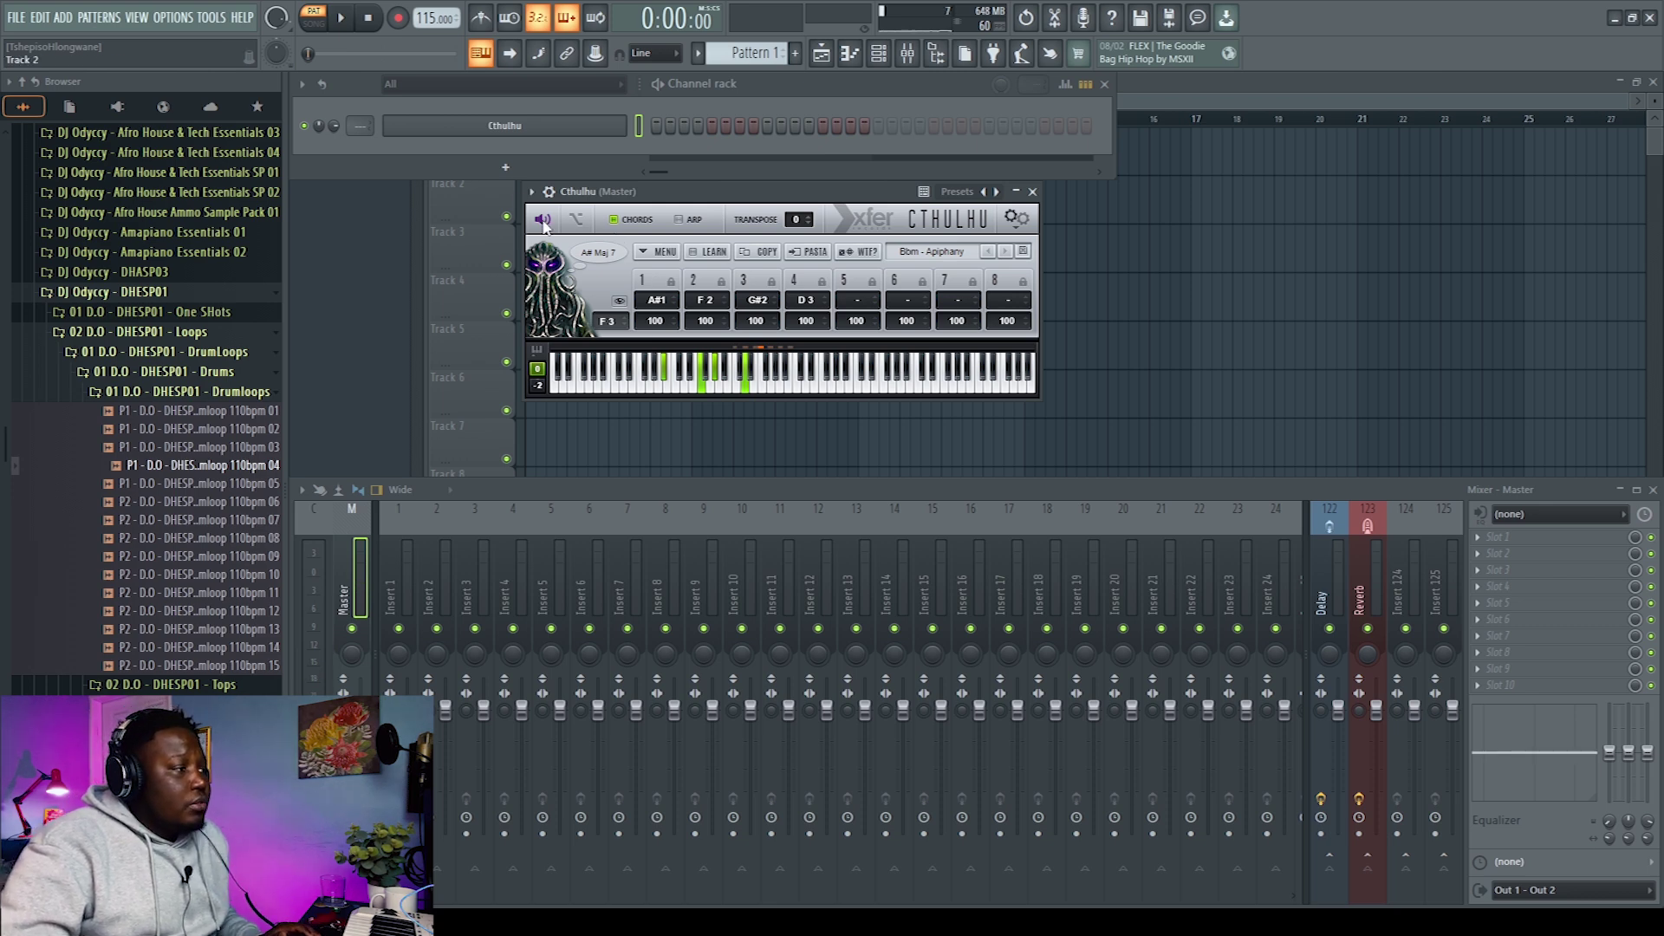
# Set Cthulhu's MIDI output port to 1 and add a Lounge Lizard EP-4 channel
pyautogui.click(549, 191)
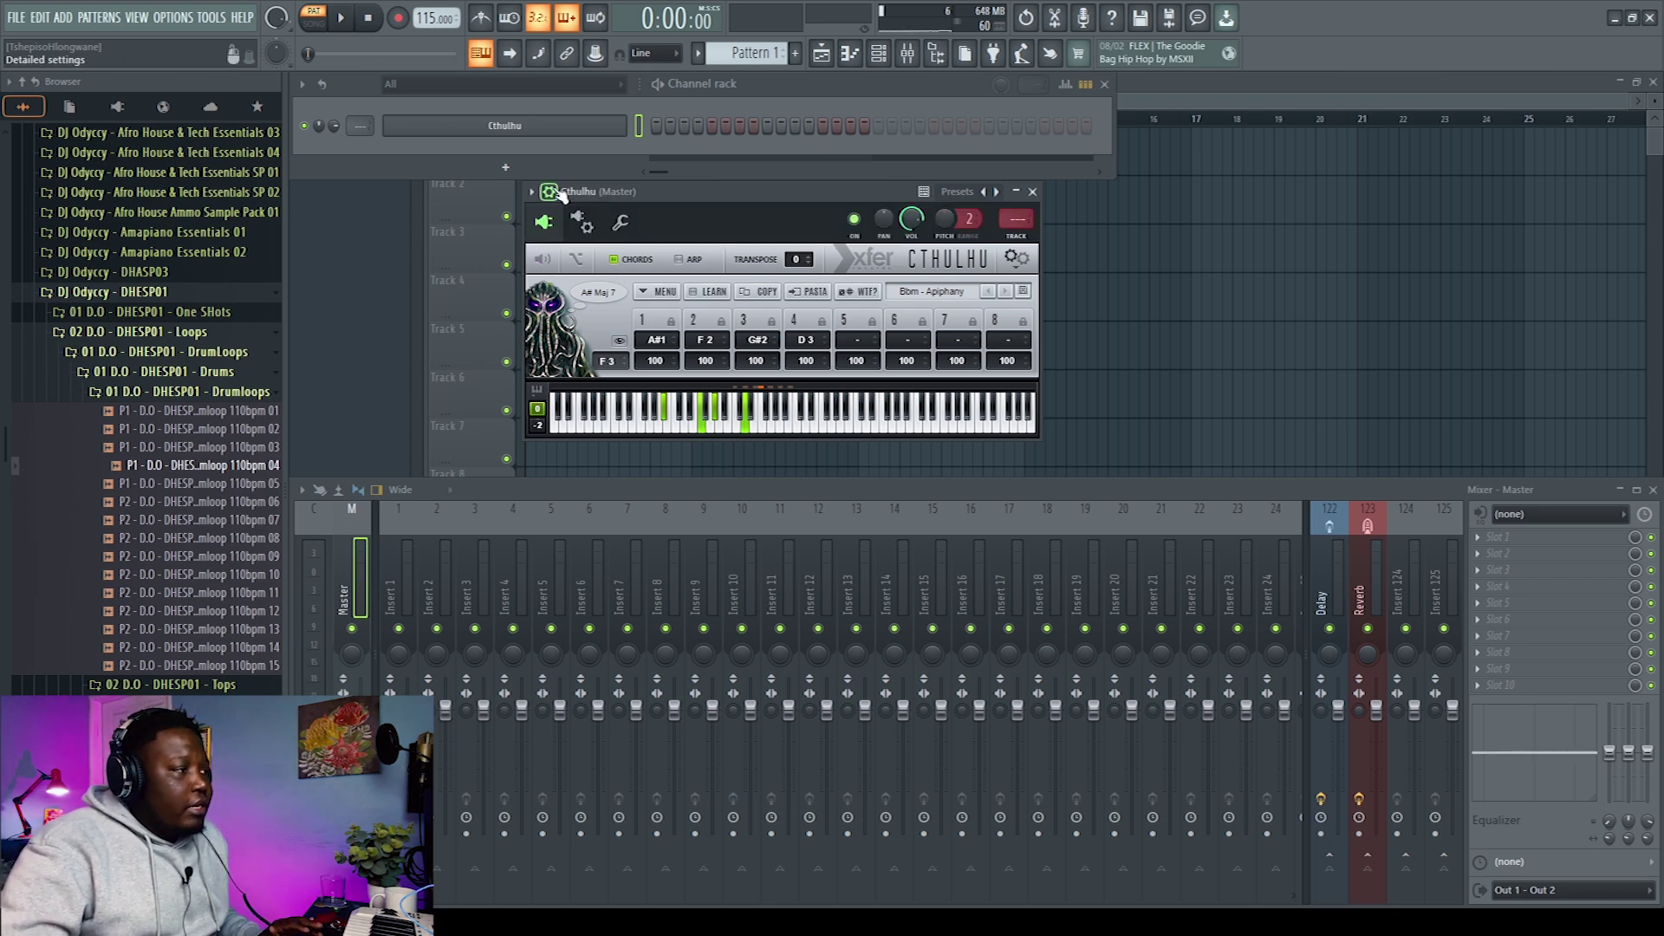
pyautogui.click(586, 224)
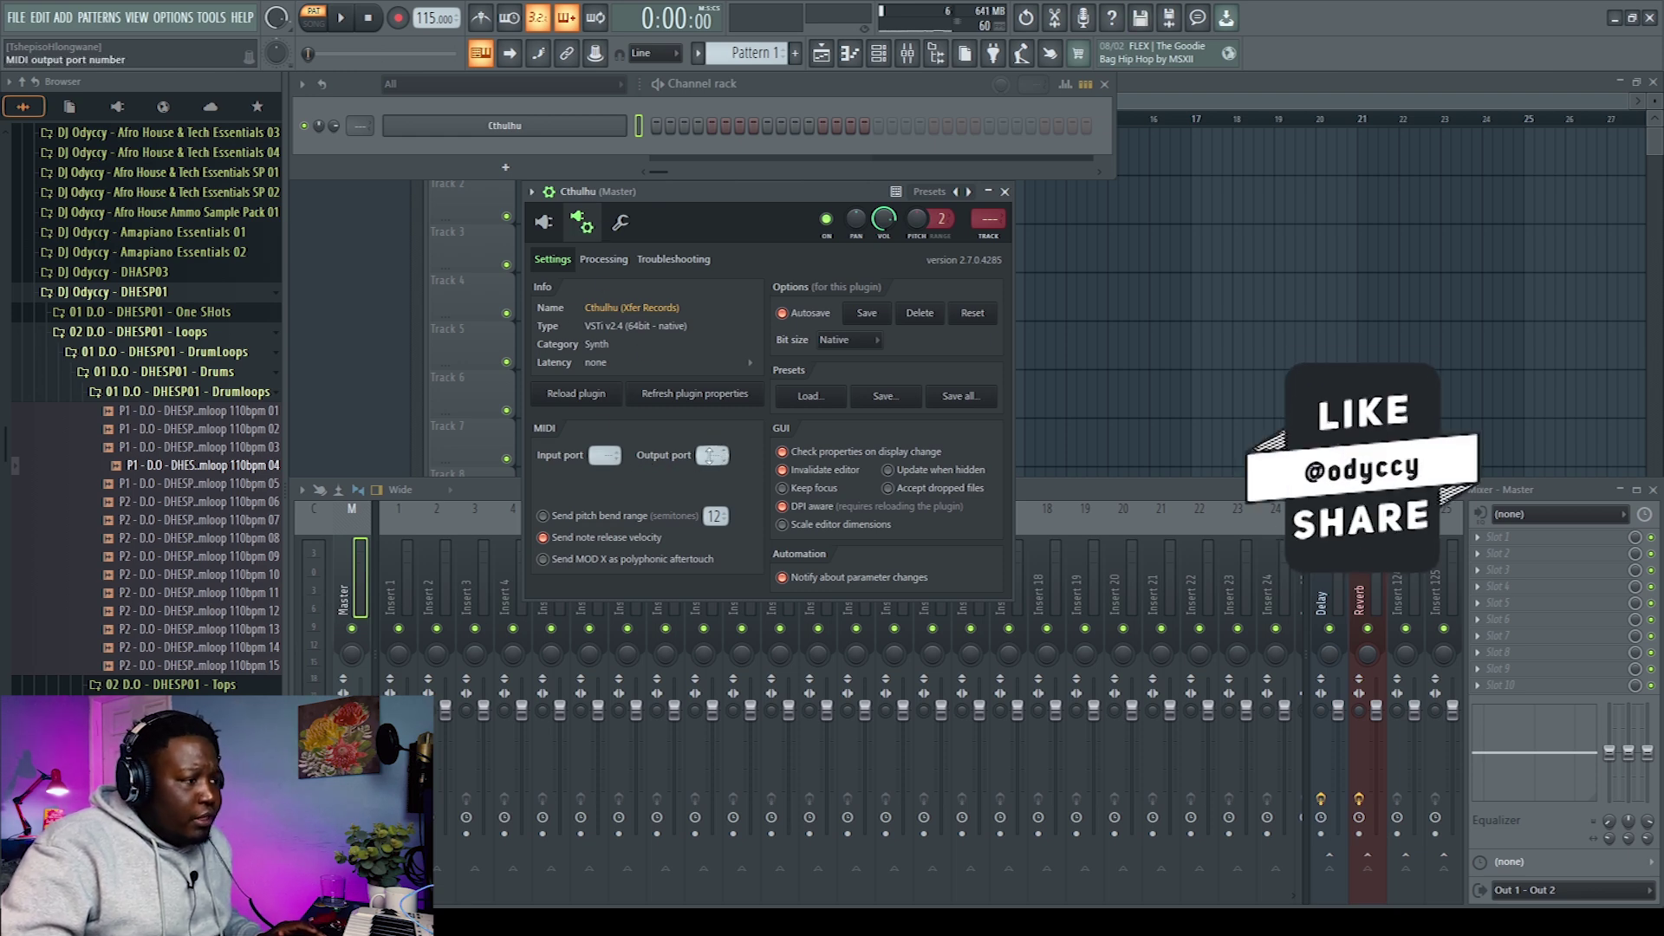
pyautogui.click(505, 166)
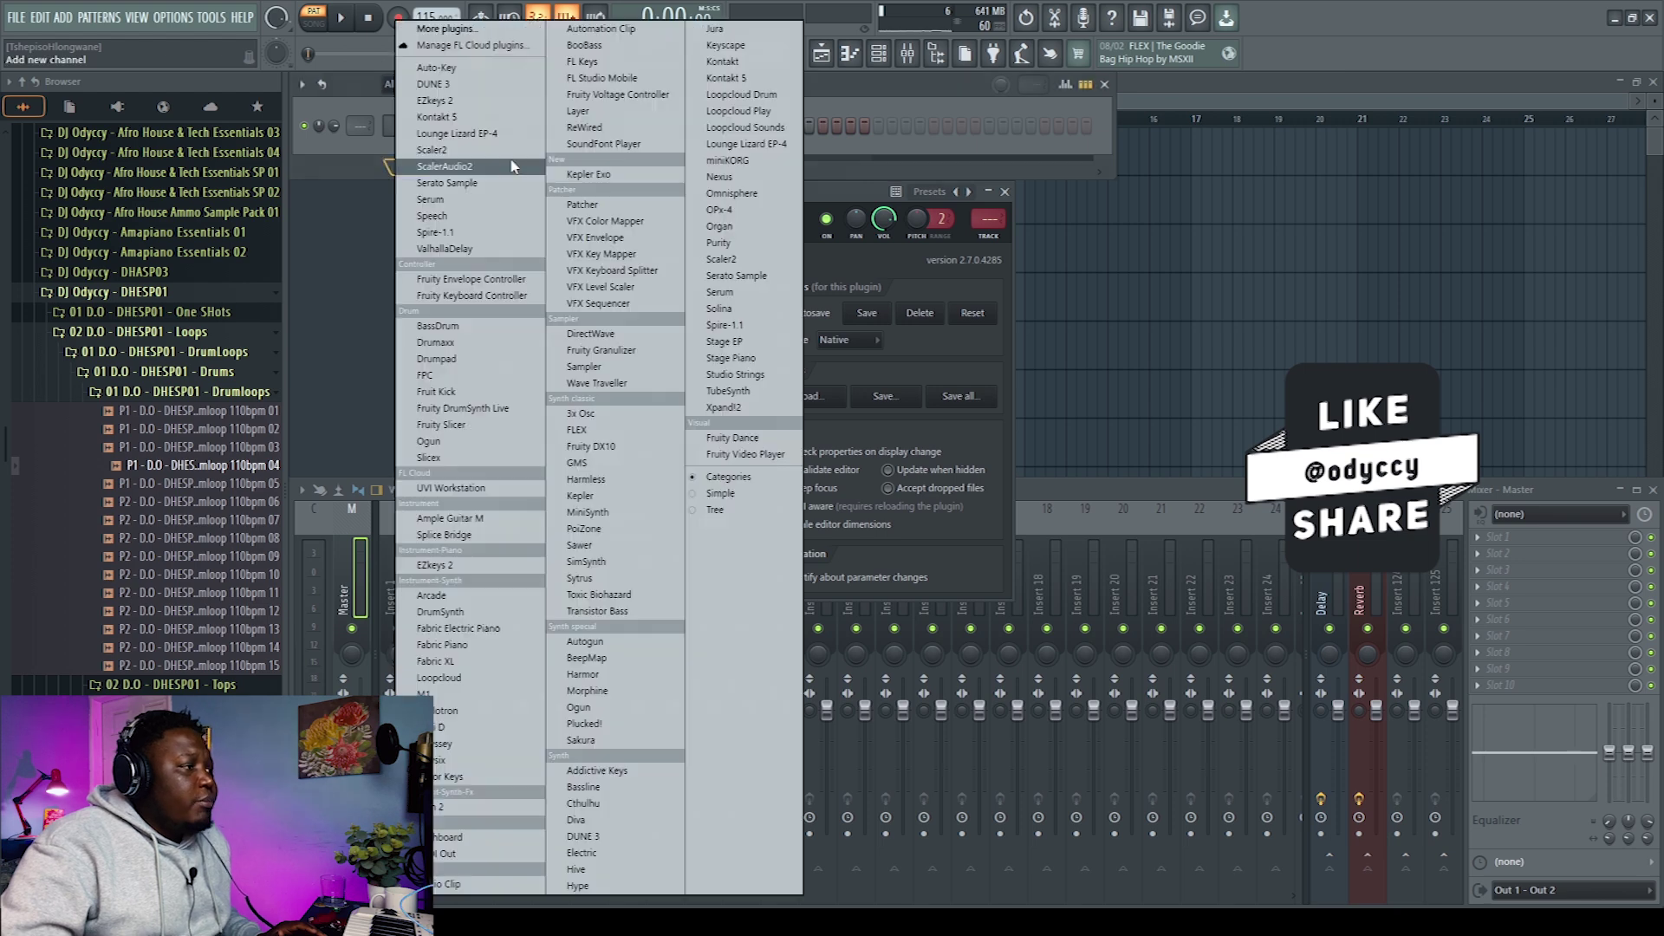
pyautogui.click(747, 144)
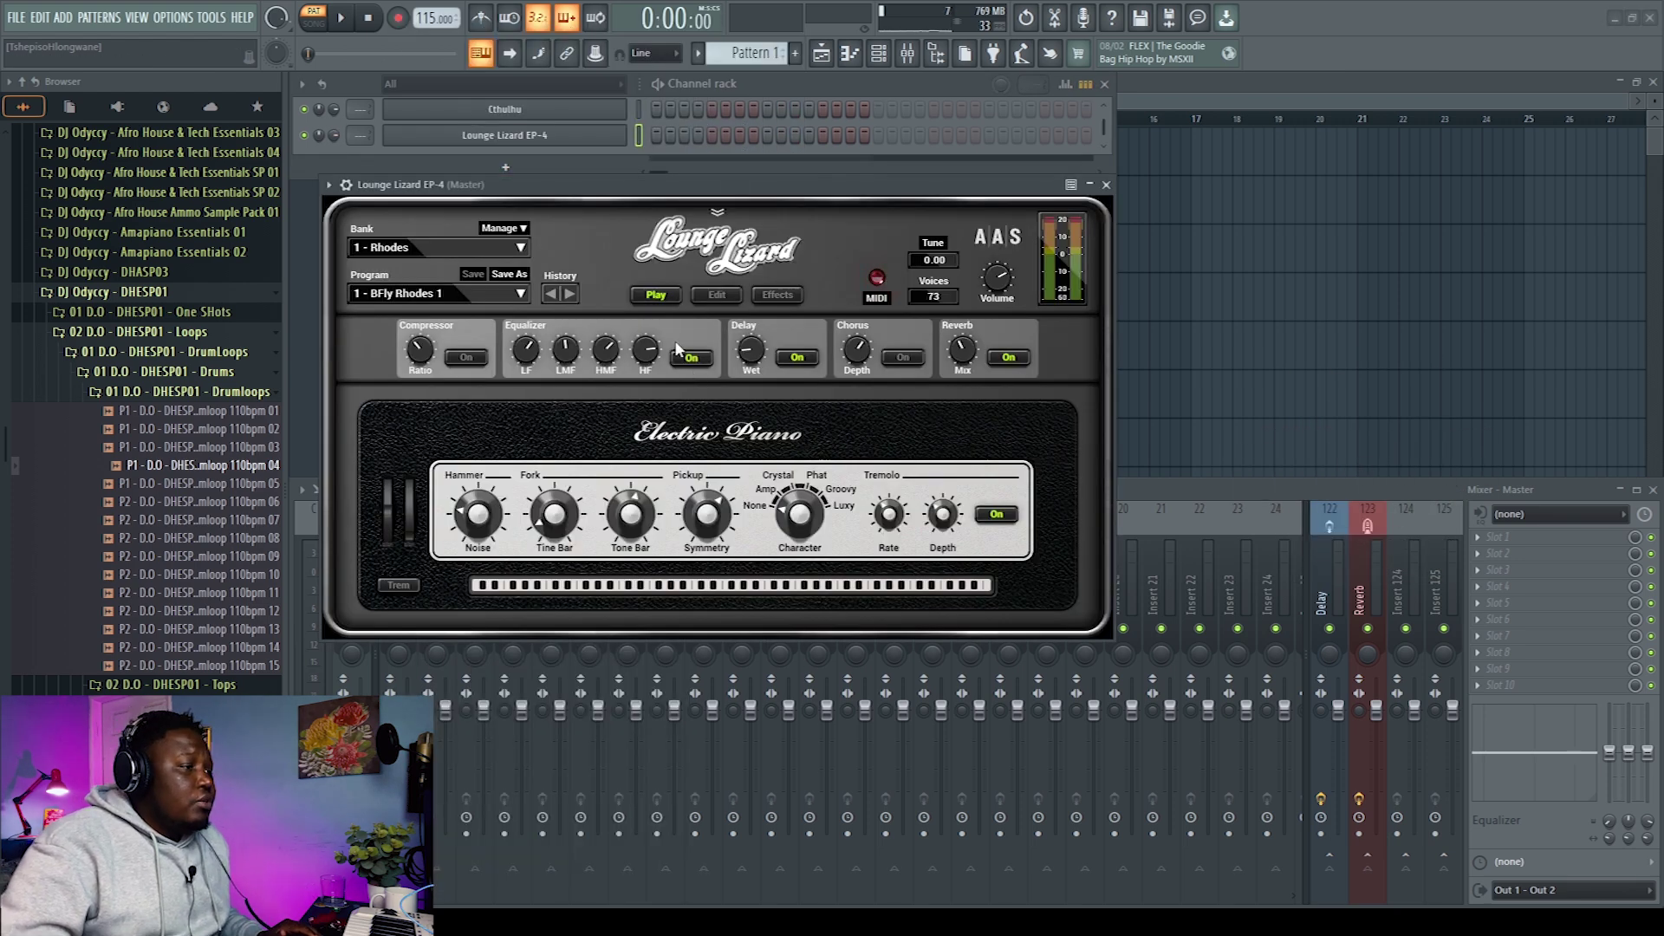
# Set Lounge Lizard's MIDI input port to 1 and arrange both plugin windows side by side
pyautogui.click(346, 185)
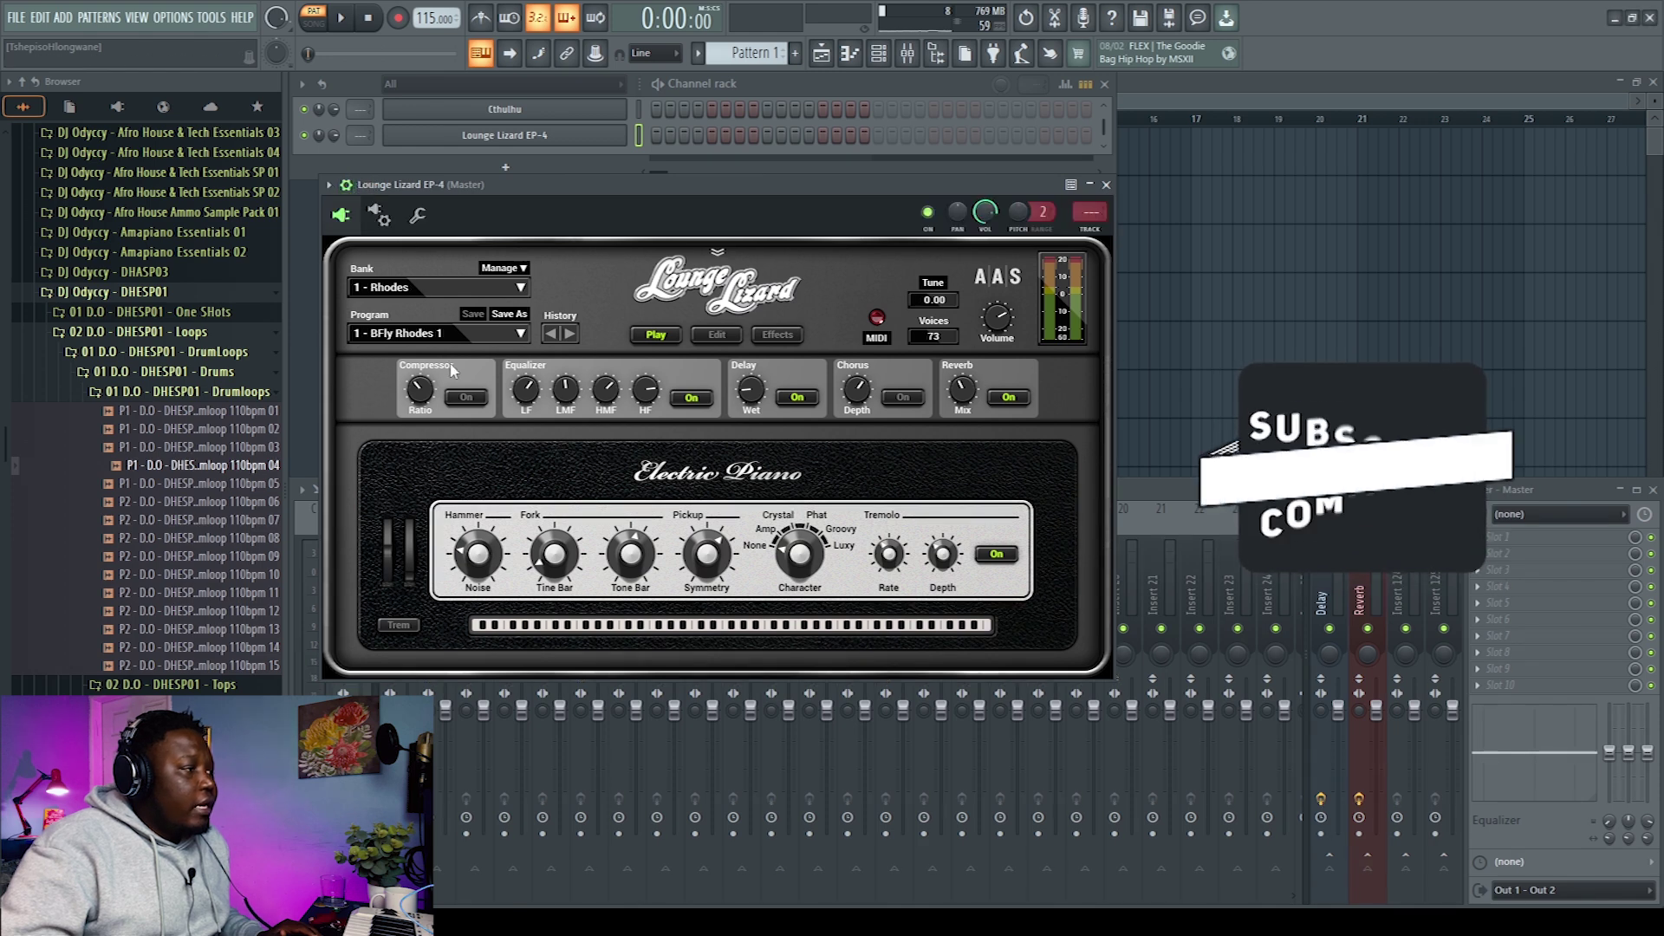
pyautogui.click(385, 218)
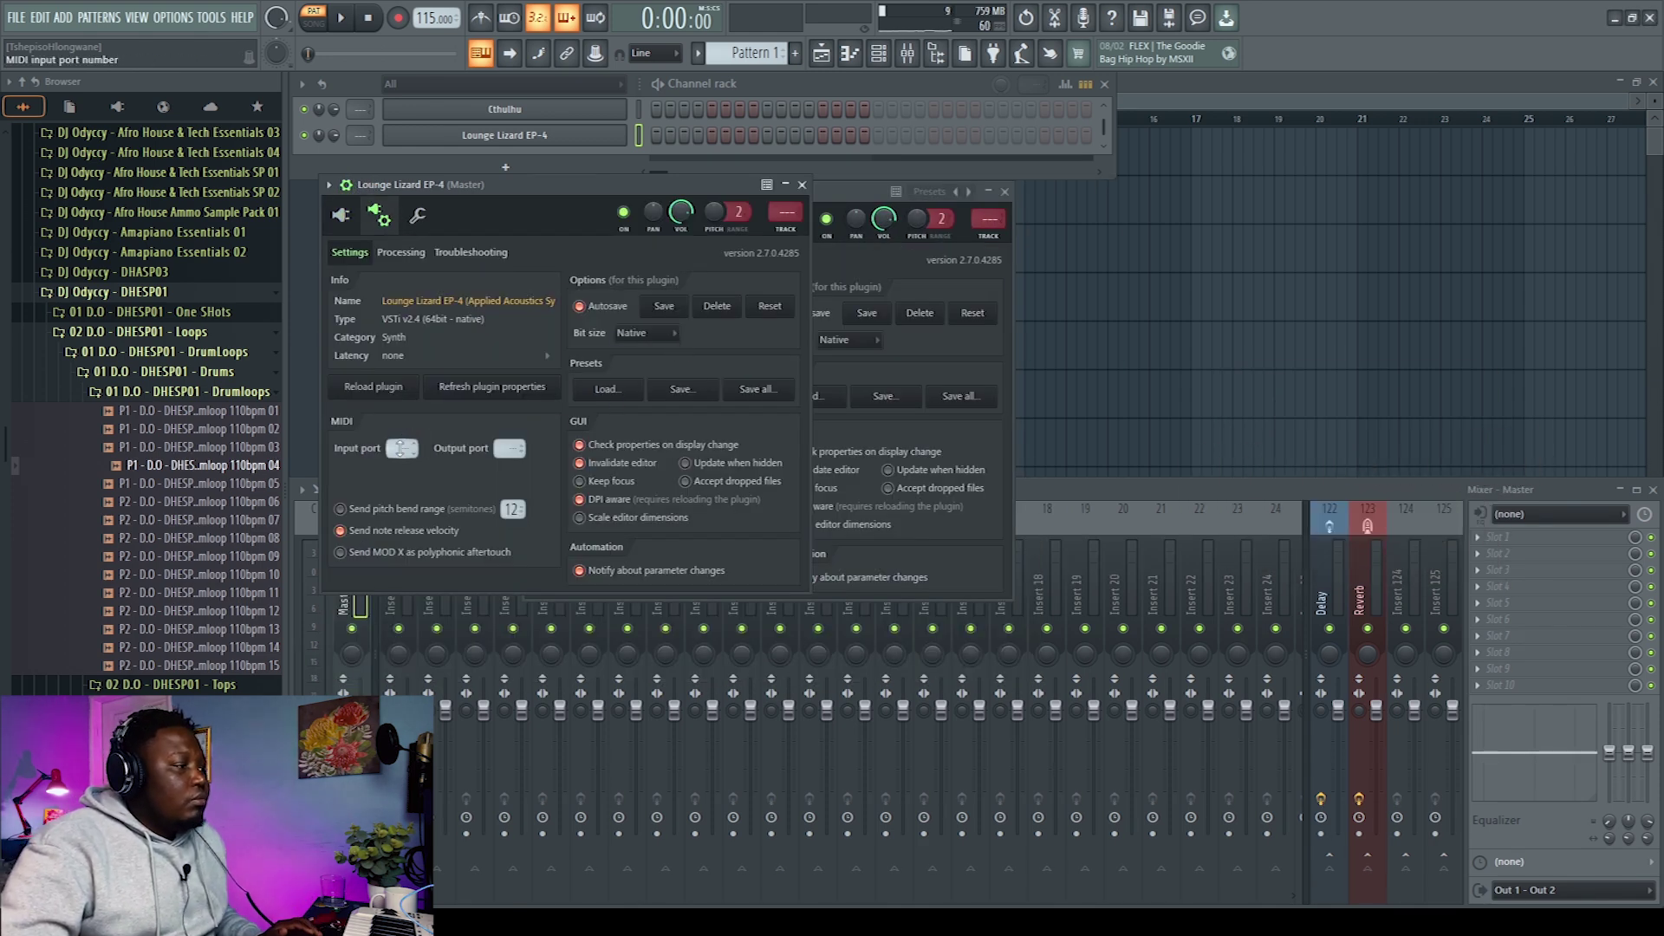
pyautogui.click(345, 218)
pyautogui.moveTo(438, 178); pyautogui.dragTo(900, 193)
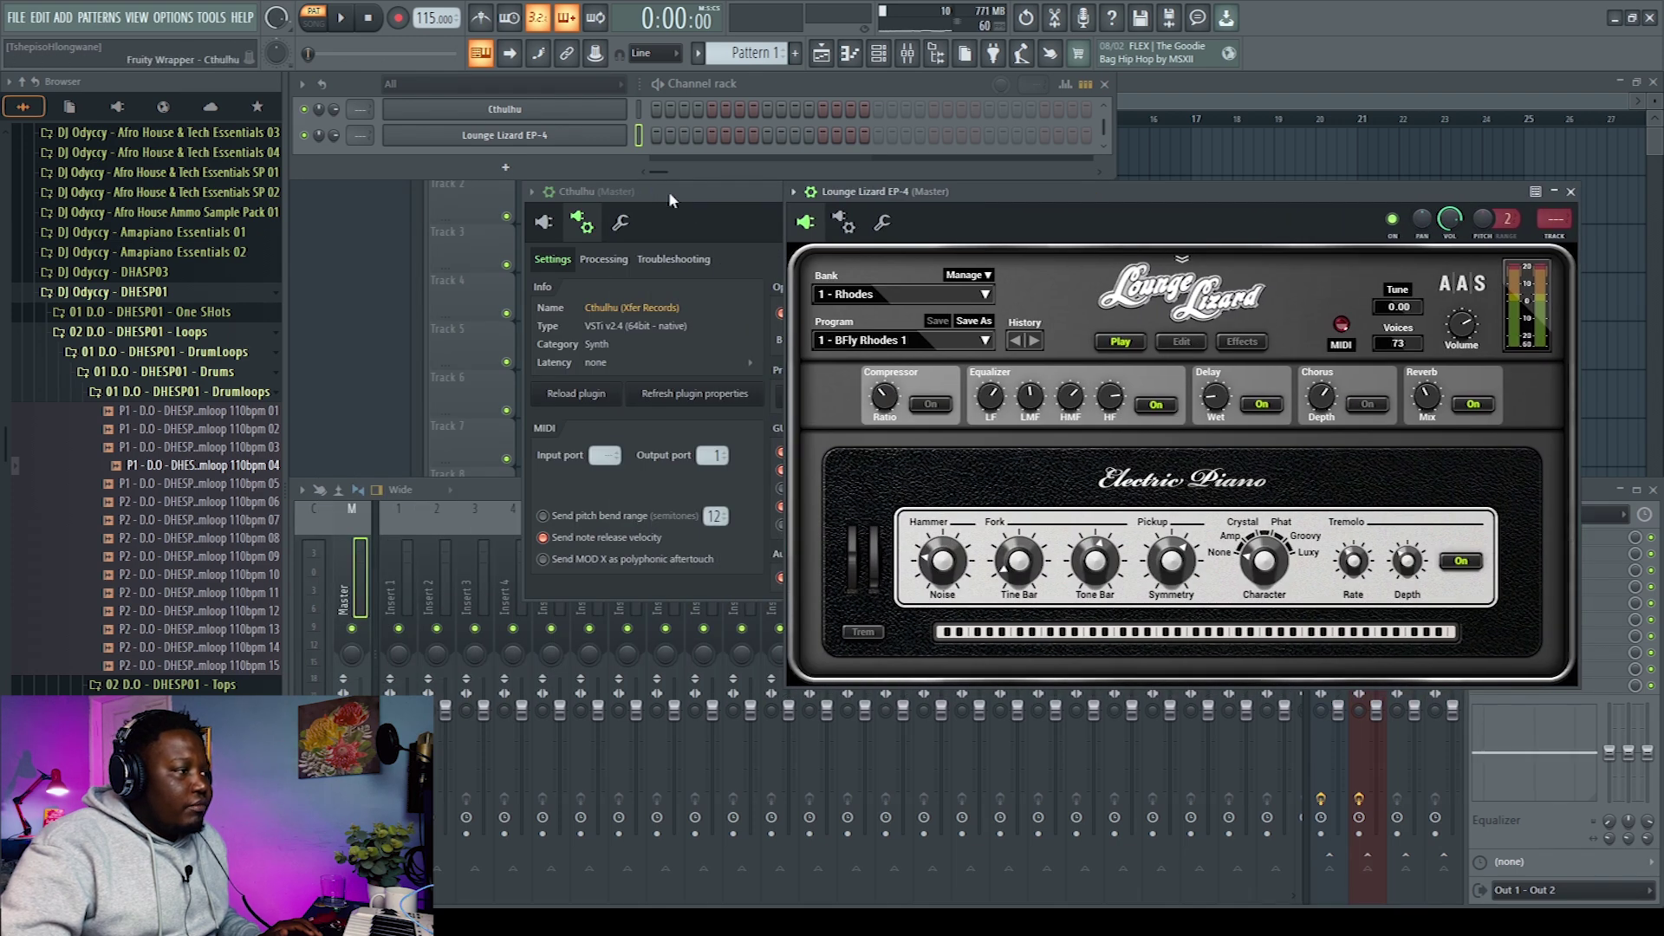
pyautogui.moveTo(672, 200); pyautogui.dragTo(532, 200)
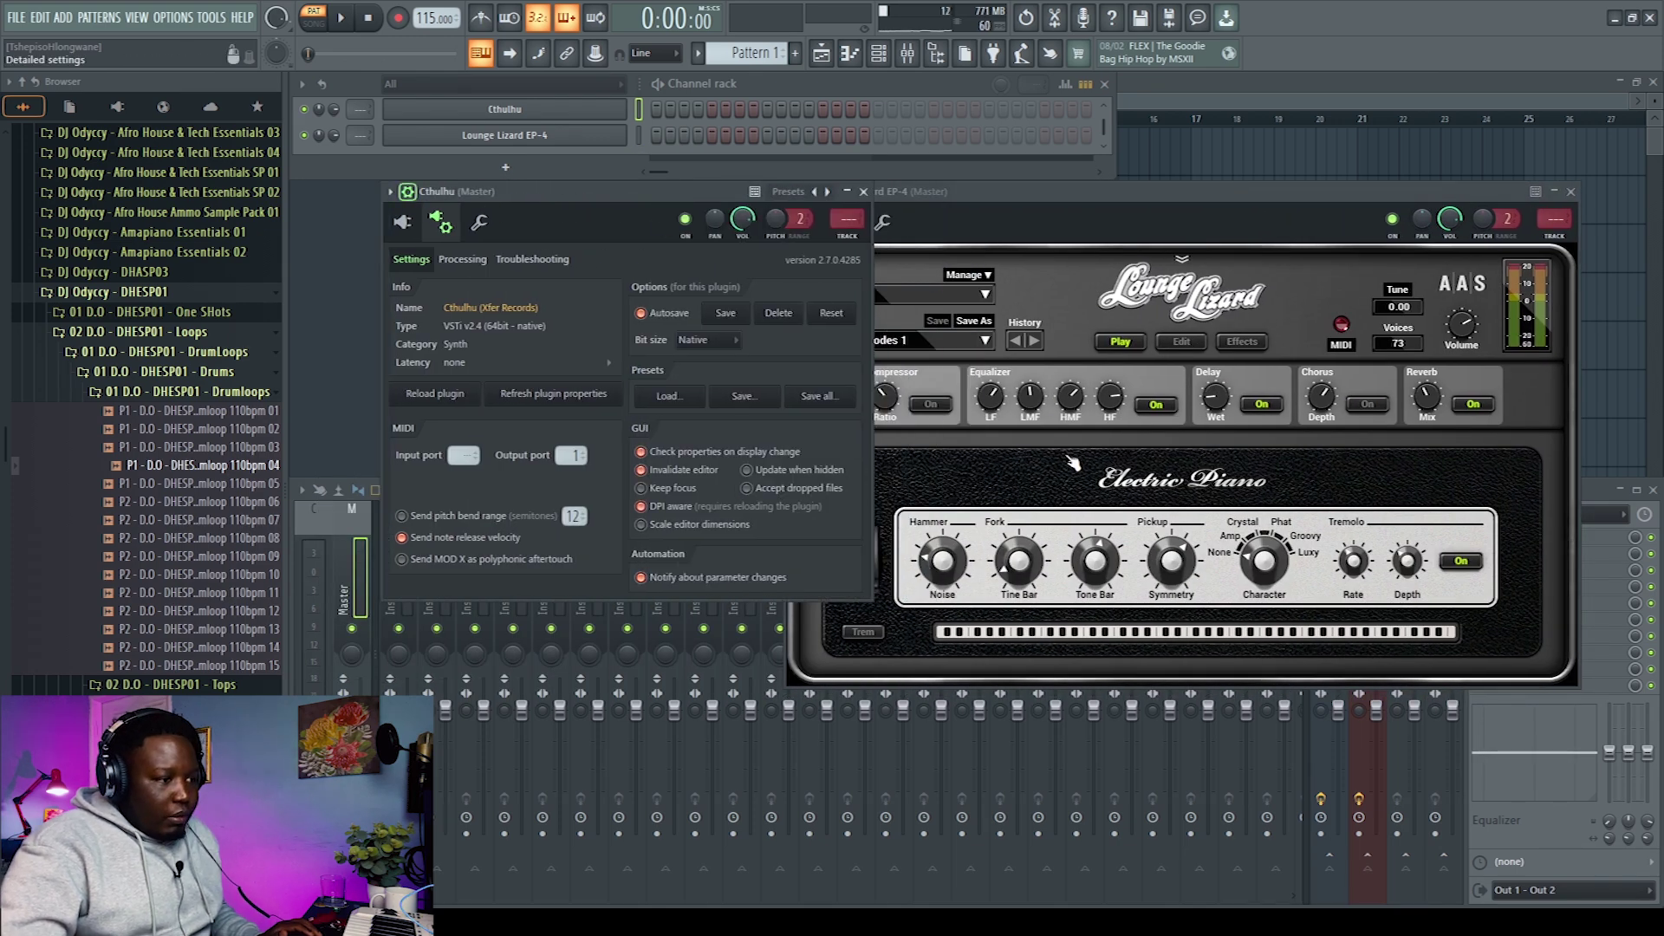
pyautogui.moveTo(1153, 193); pyautogui.dragTo(1184, 196)
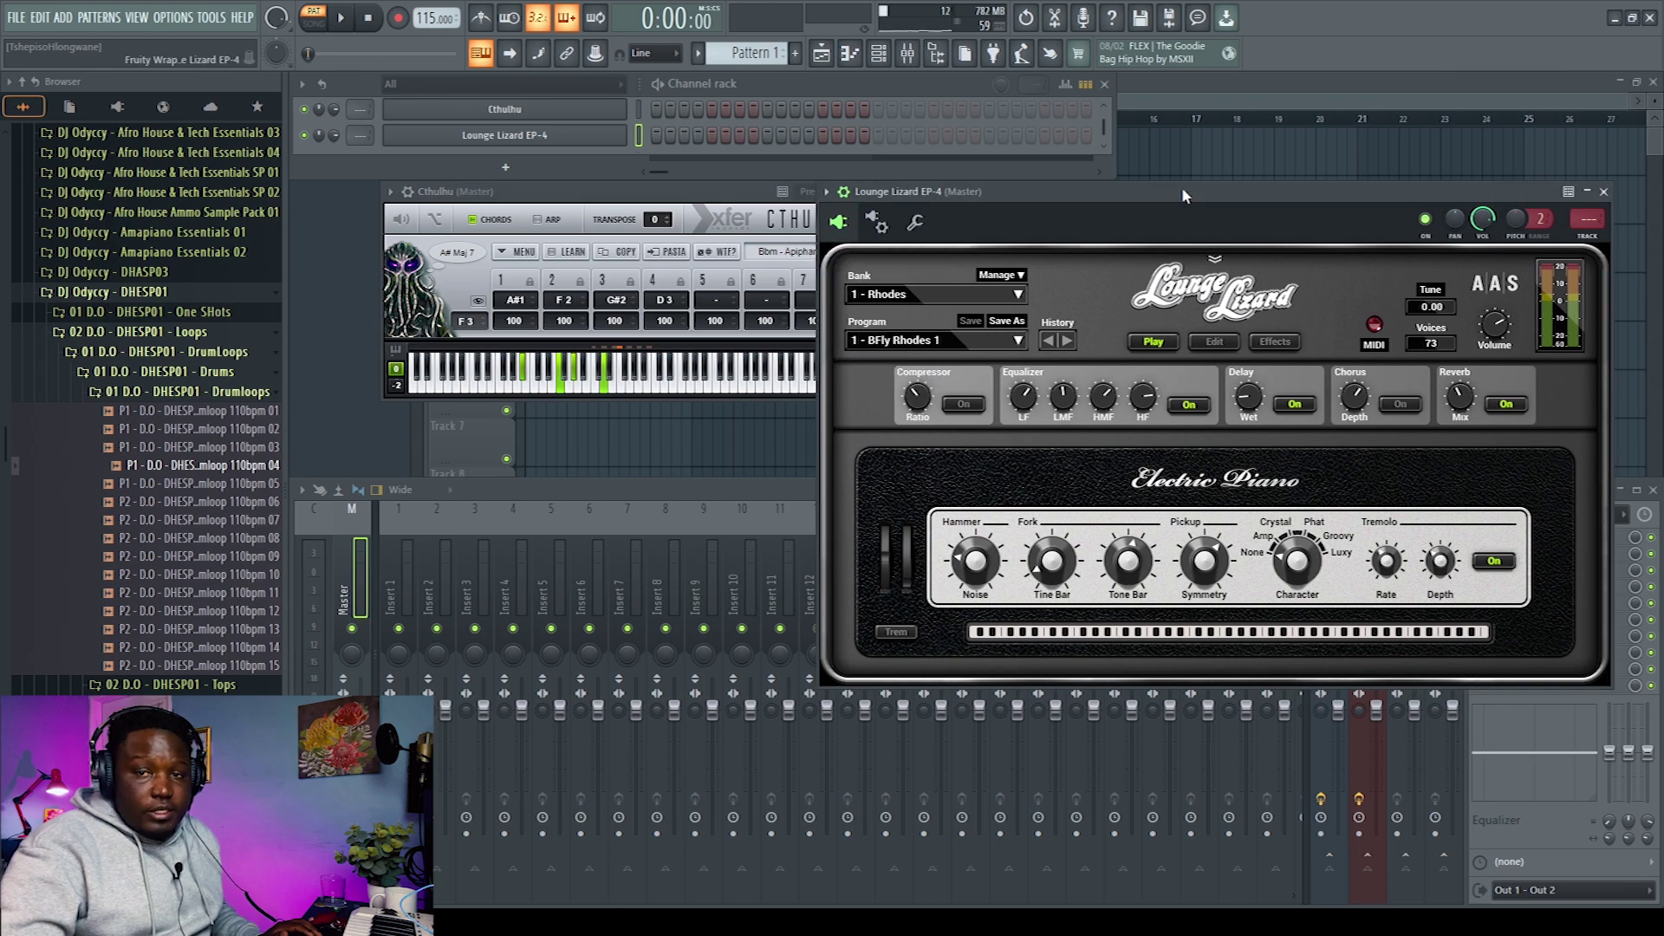
# Bring Cthulhu to the front and play its chords, such as D# min 9, through Lounge Lizard
pyautogui.click(713, 191)
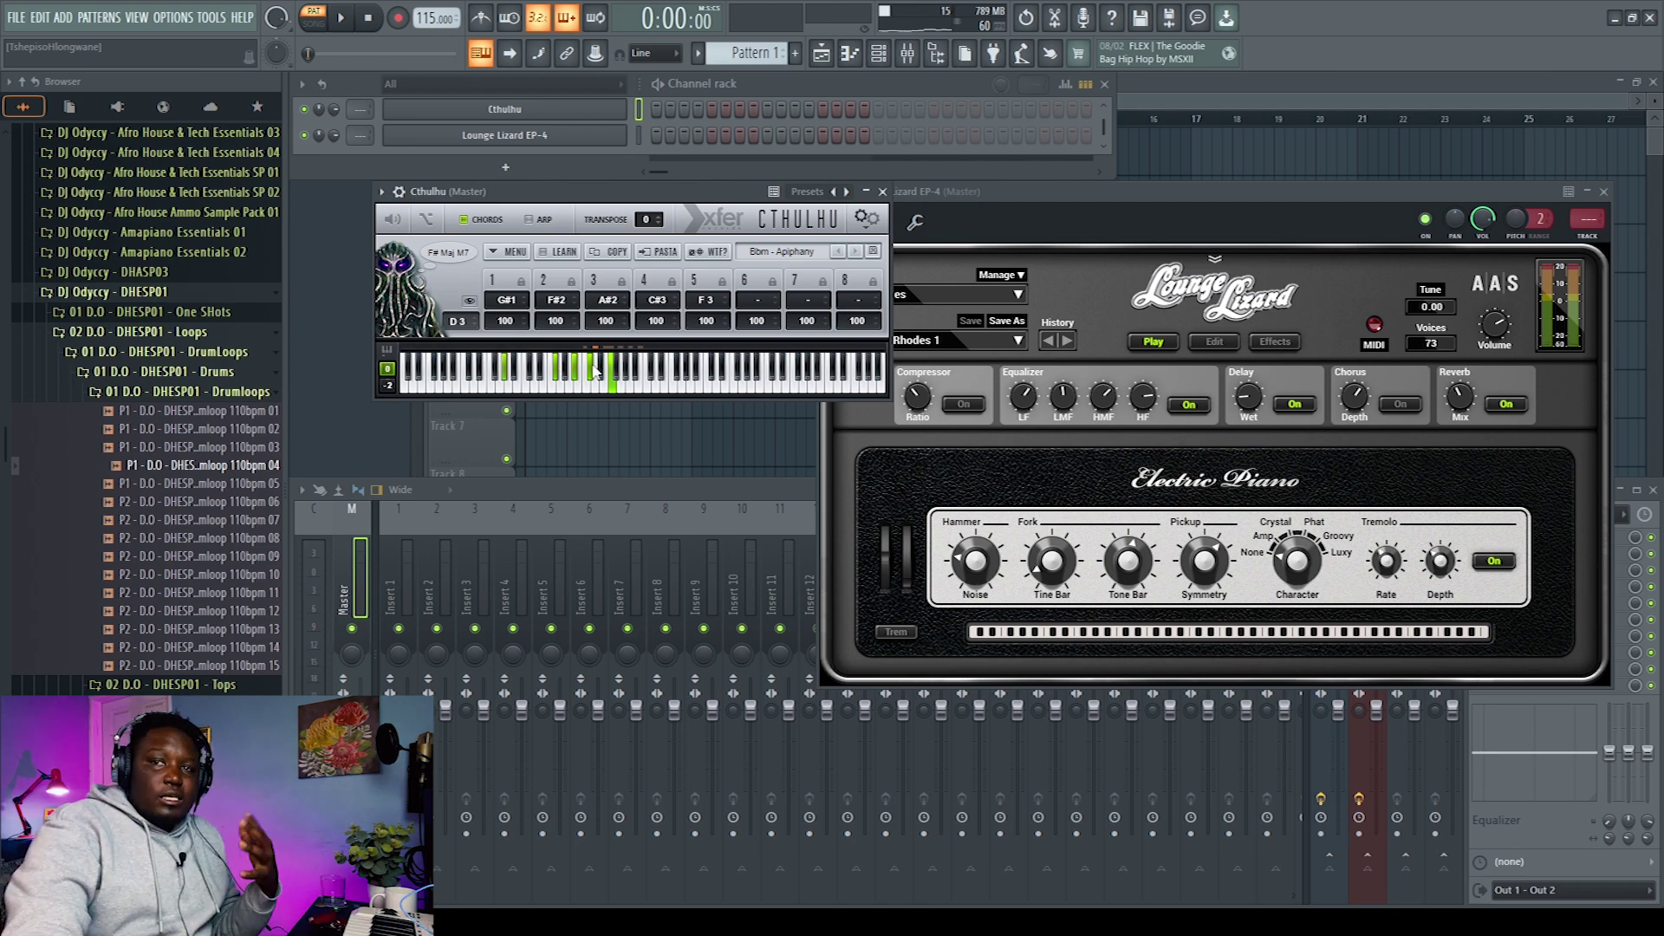
# Draw four Cthulhu trigger notes, C5, D5, E5 and F5, spanning bars 1–4
pyautogui.click(850, 52)
pyautogui.scroll(-3, 466, 484)
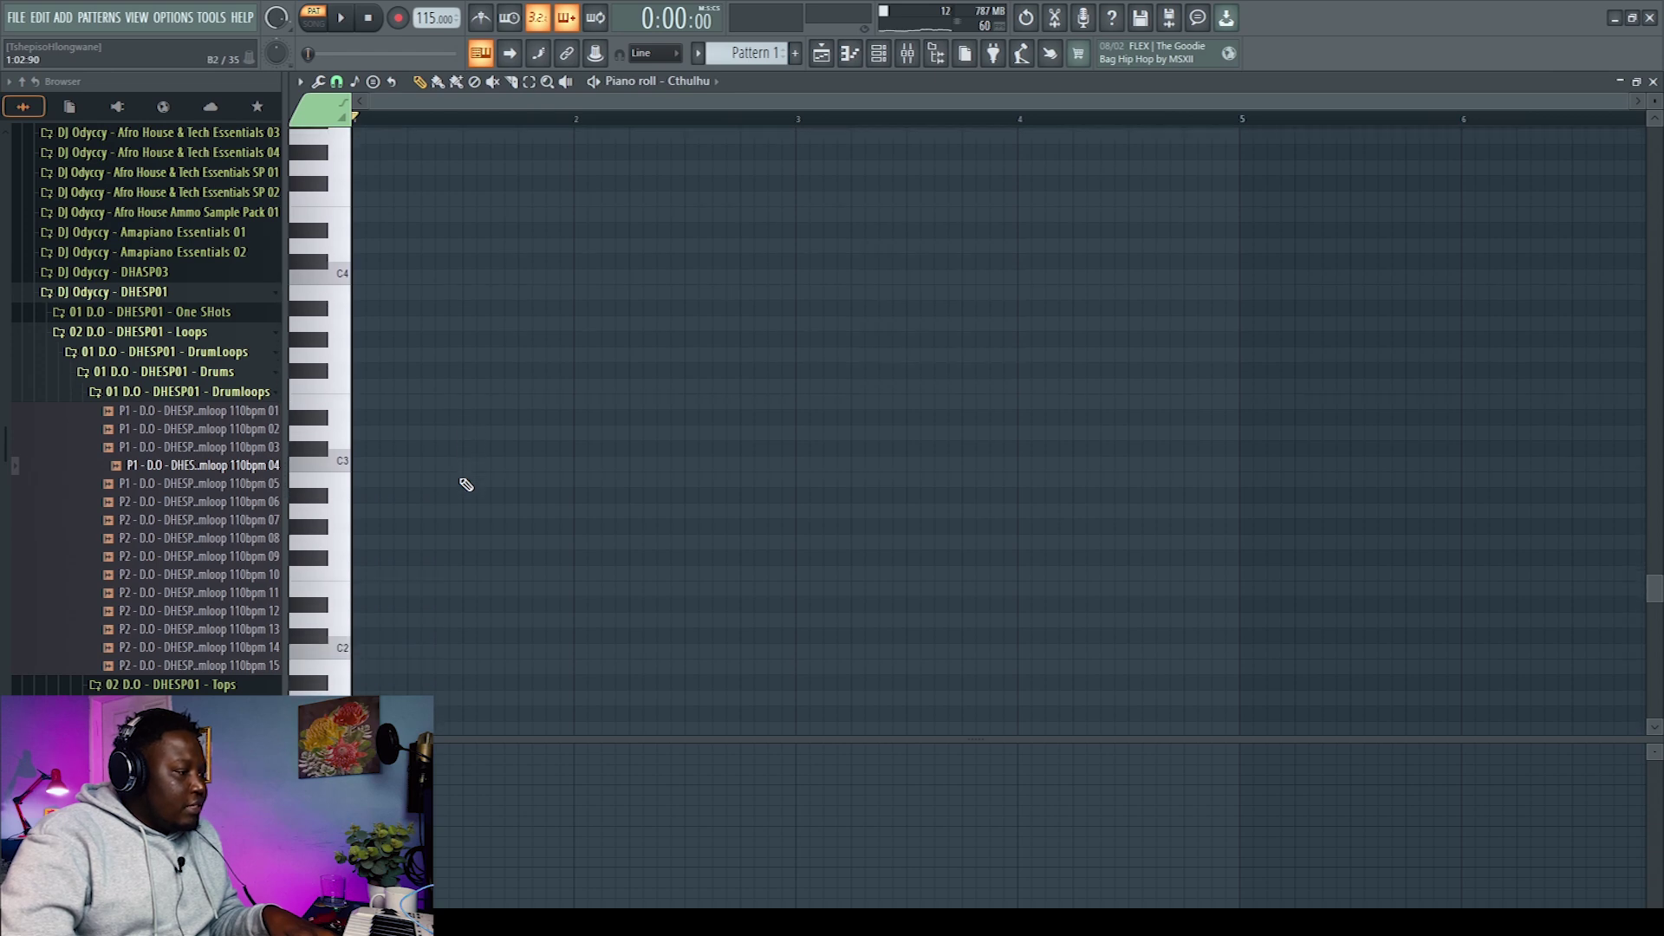
pyautogui.scroll(1, 455, 476)
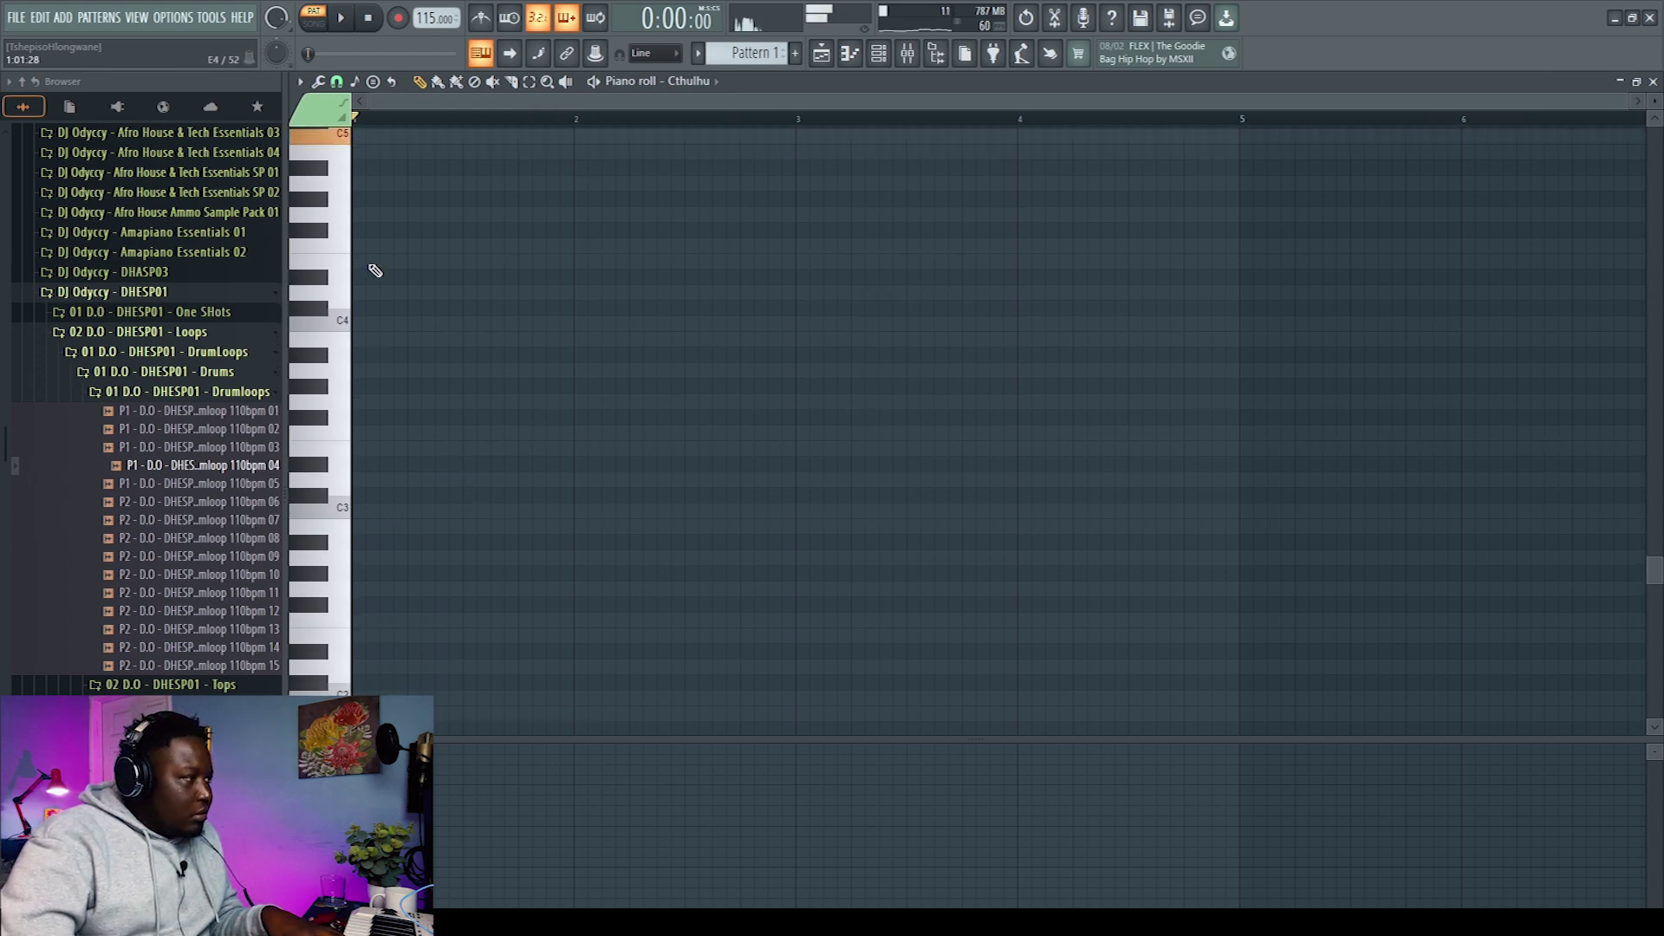
pyautogui.scroll(5, 436, 377)
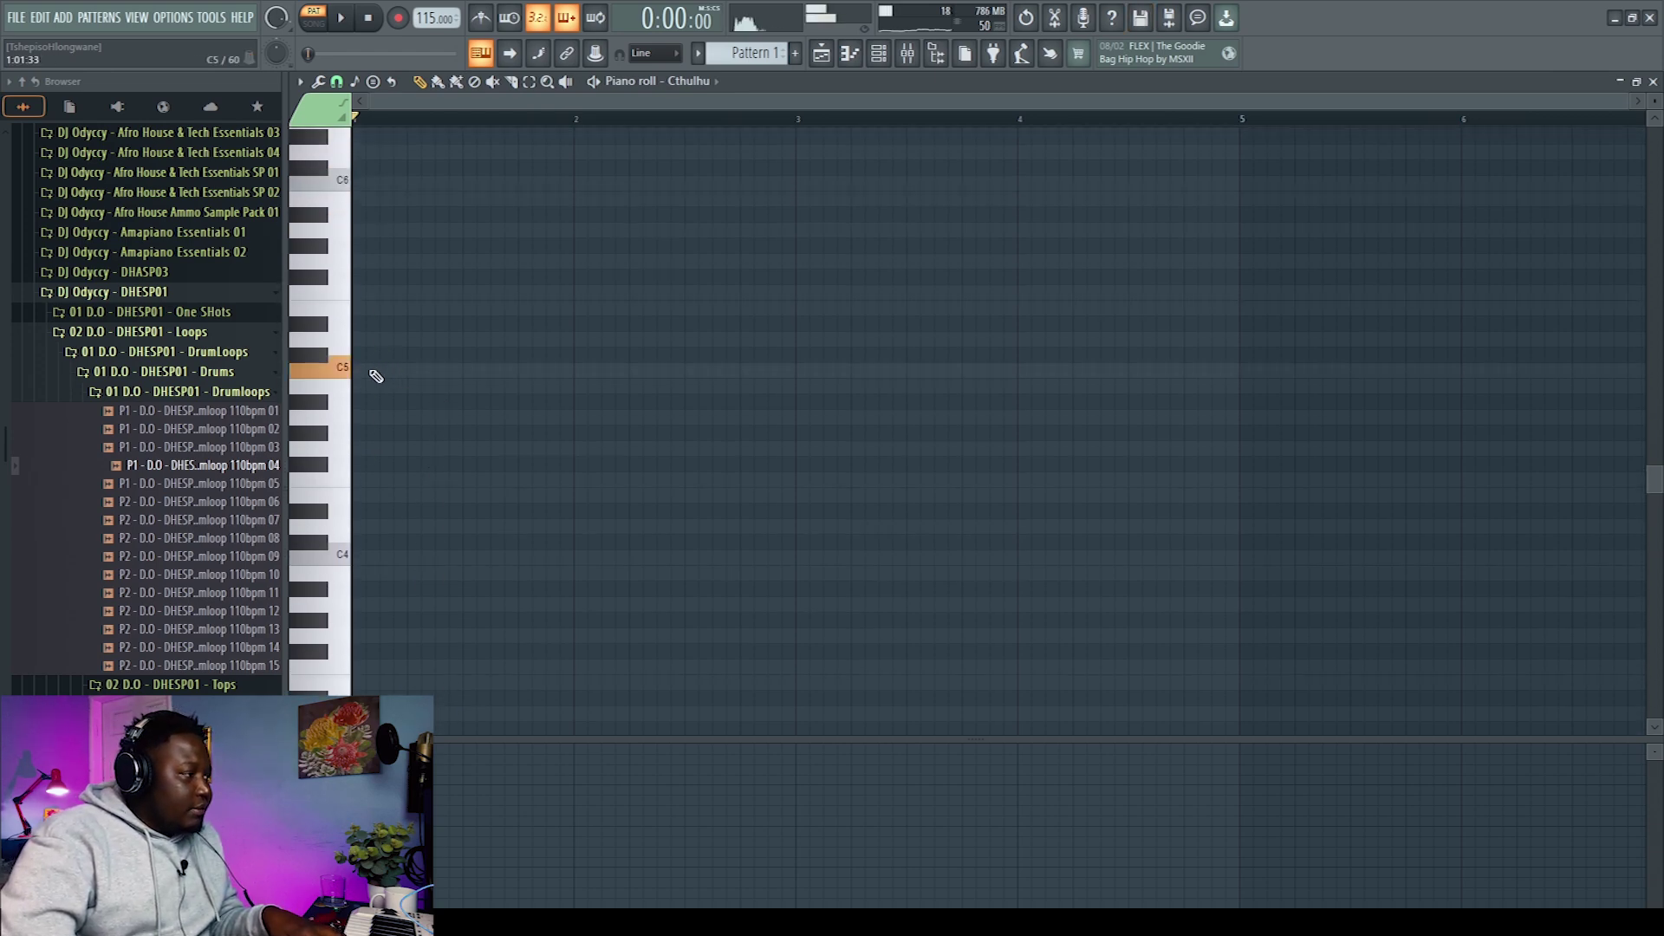
pyautogui.click(378, 374)
pyautogui.moveTo(382, 369)
pyautogui.mouseDown()
pyautogui.moveTo(729, 382)
pyautogui.moveTo(747, 363)
pyautogui.mouseUp()
pyautogui.click(747, 341)
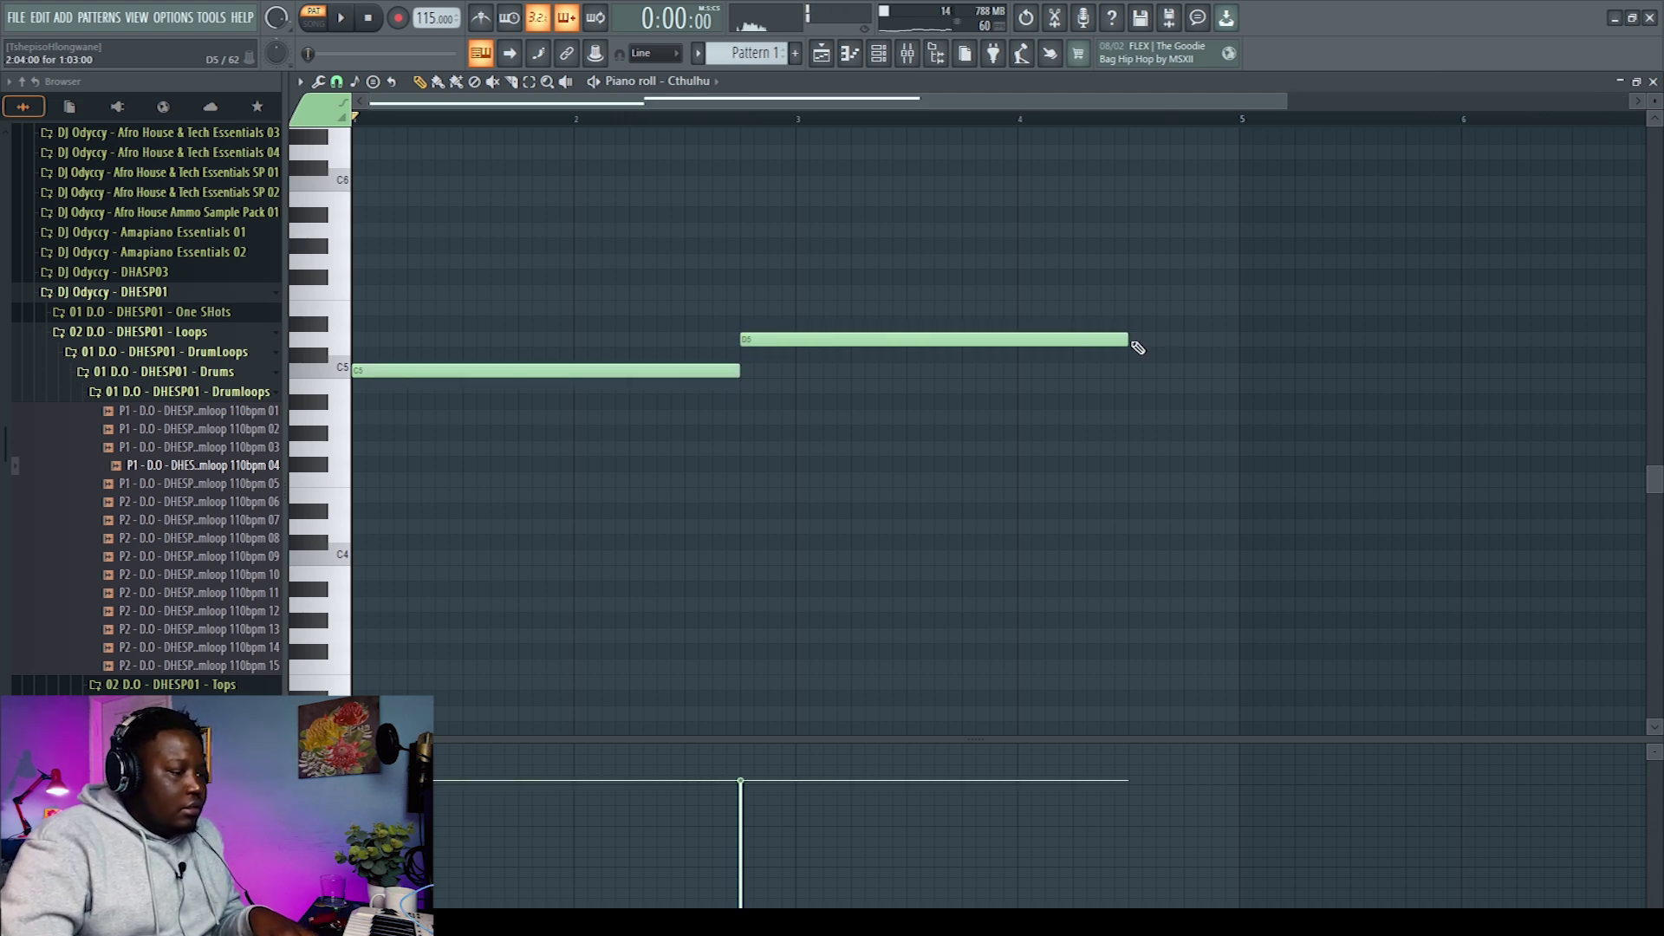
pyautogui.moveTo(1127, 336); pyautogui.dragTo(814, 347)
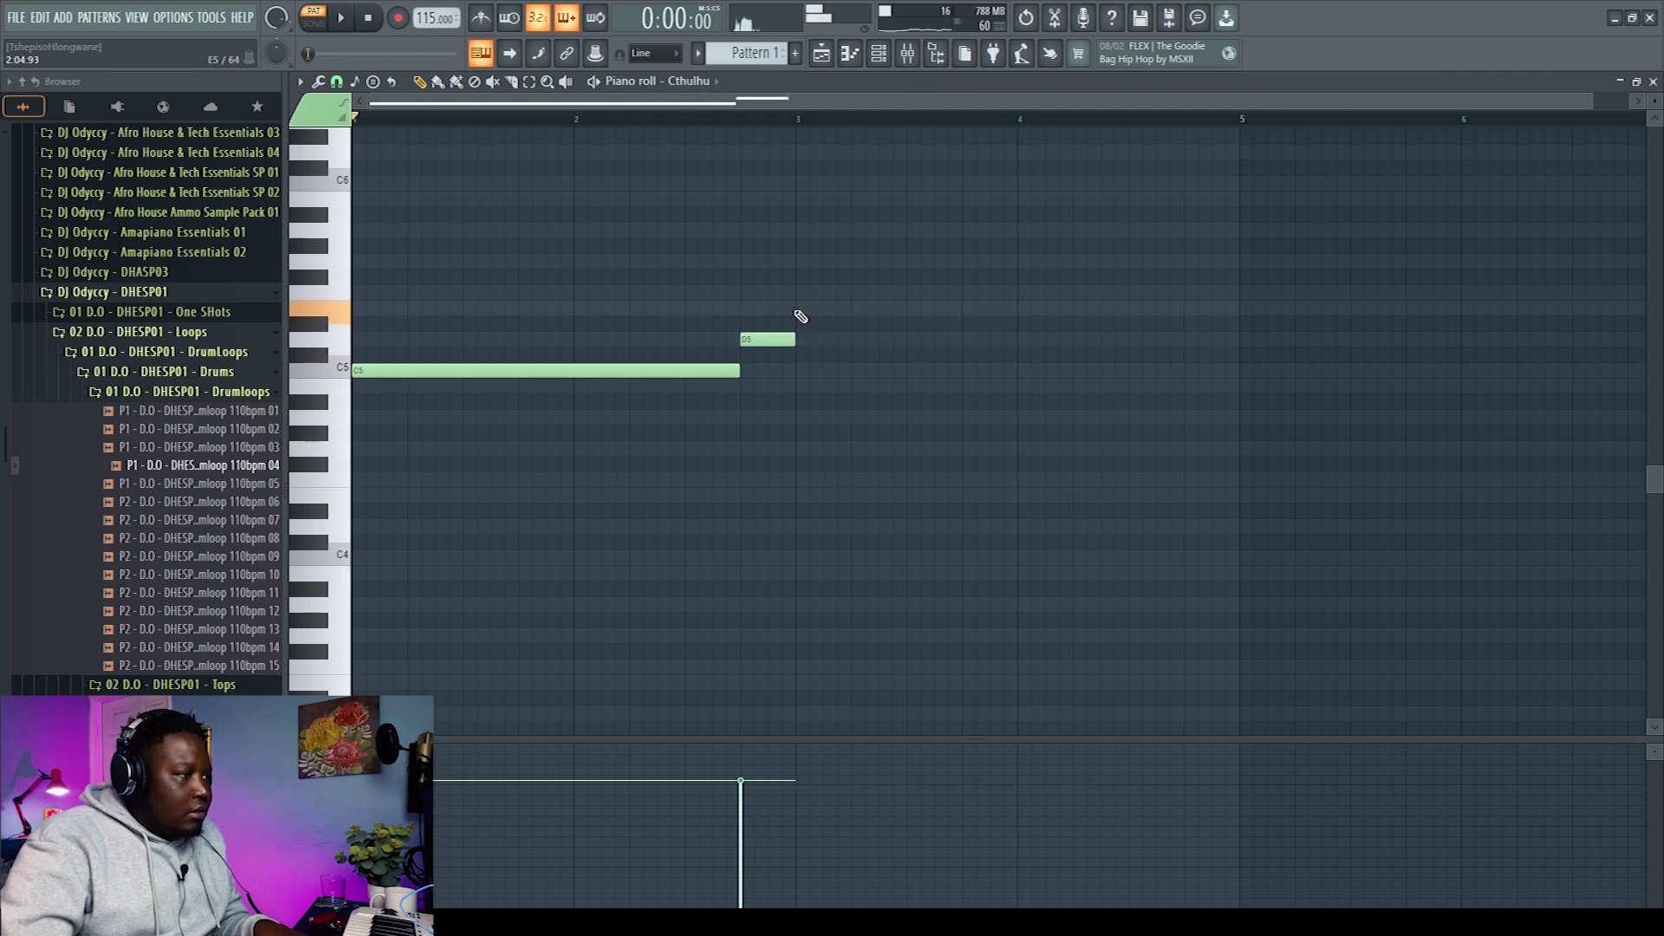
pyautogui.click(801, 317)
pyautogui.moveTo(849, 310); pyautogui.dragTo(1117, 325)
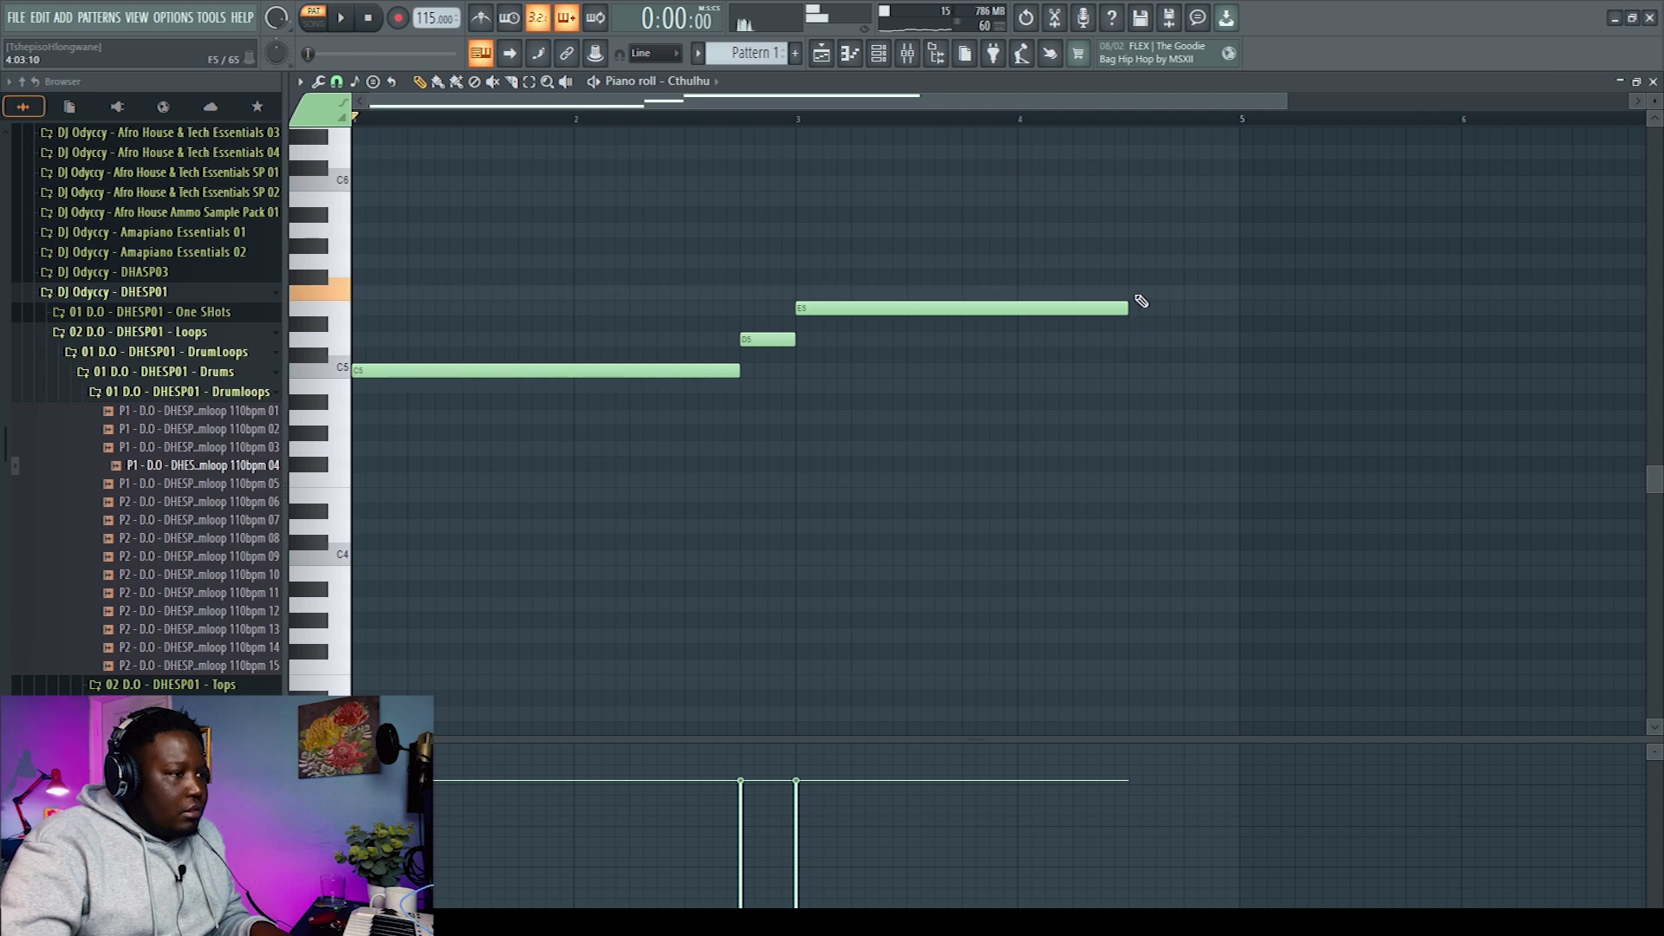
pyautogui.click(1132, 293)
pyautogui.moveTo(1462, 288); pyautogui.dragTo(1258, 297)
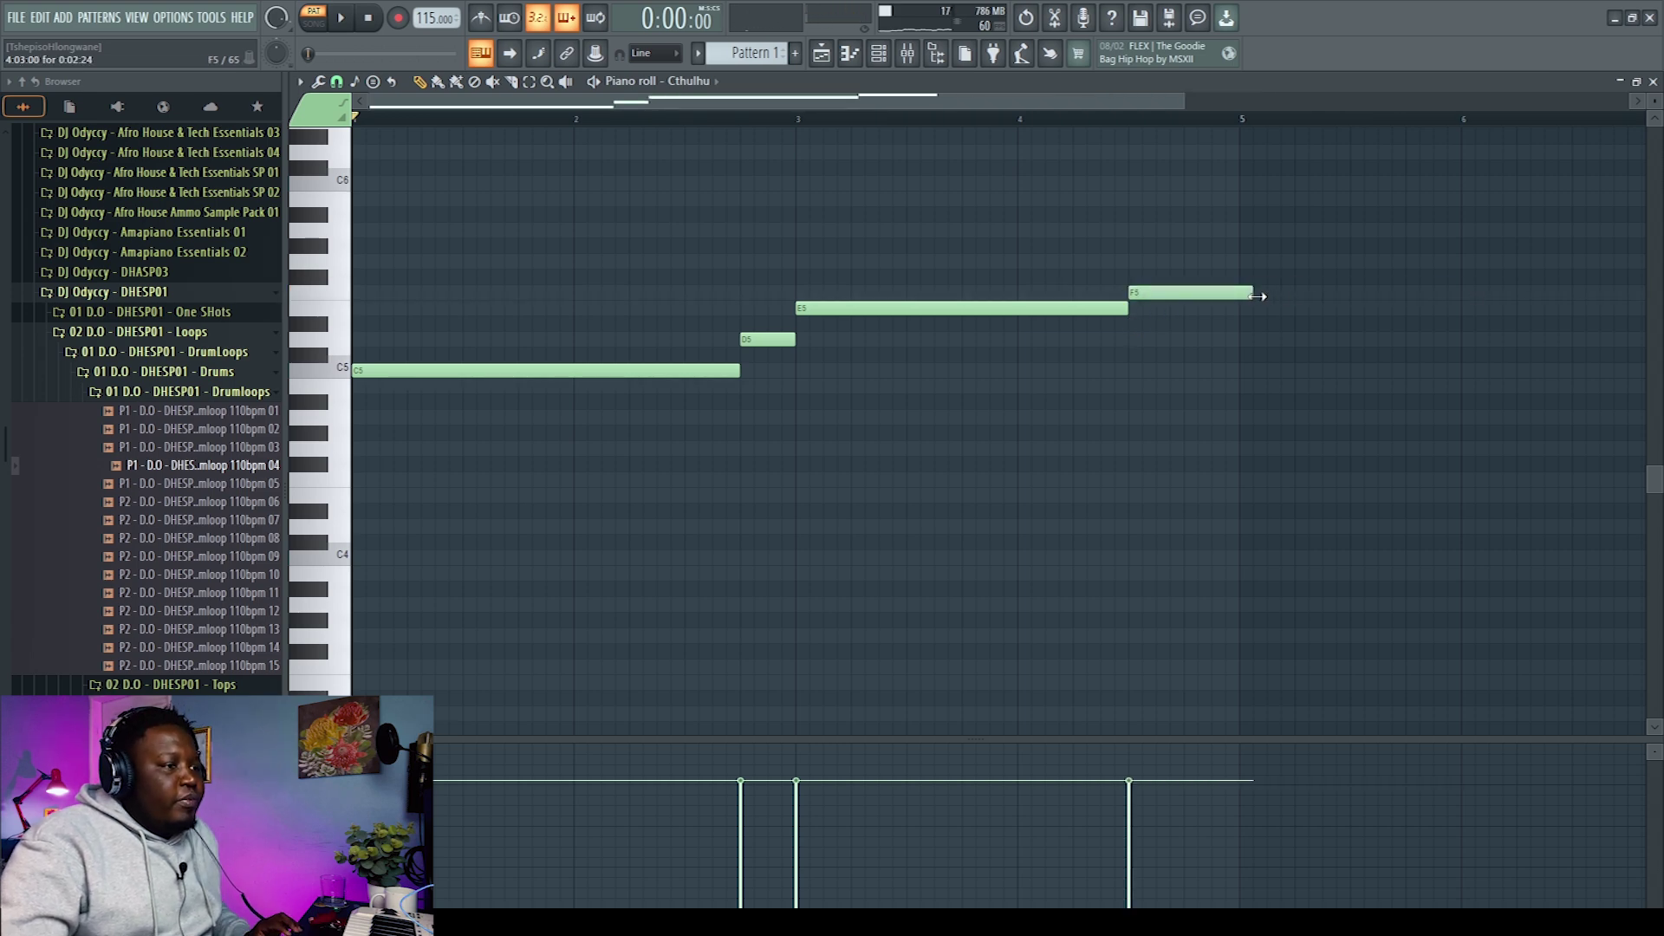
# Lower the four notes' velocities and play the pattern back with the metronome on
pyautogui.moveTo(485, 814); pyautogui.dragTo(1182, 817)
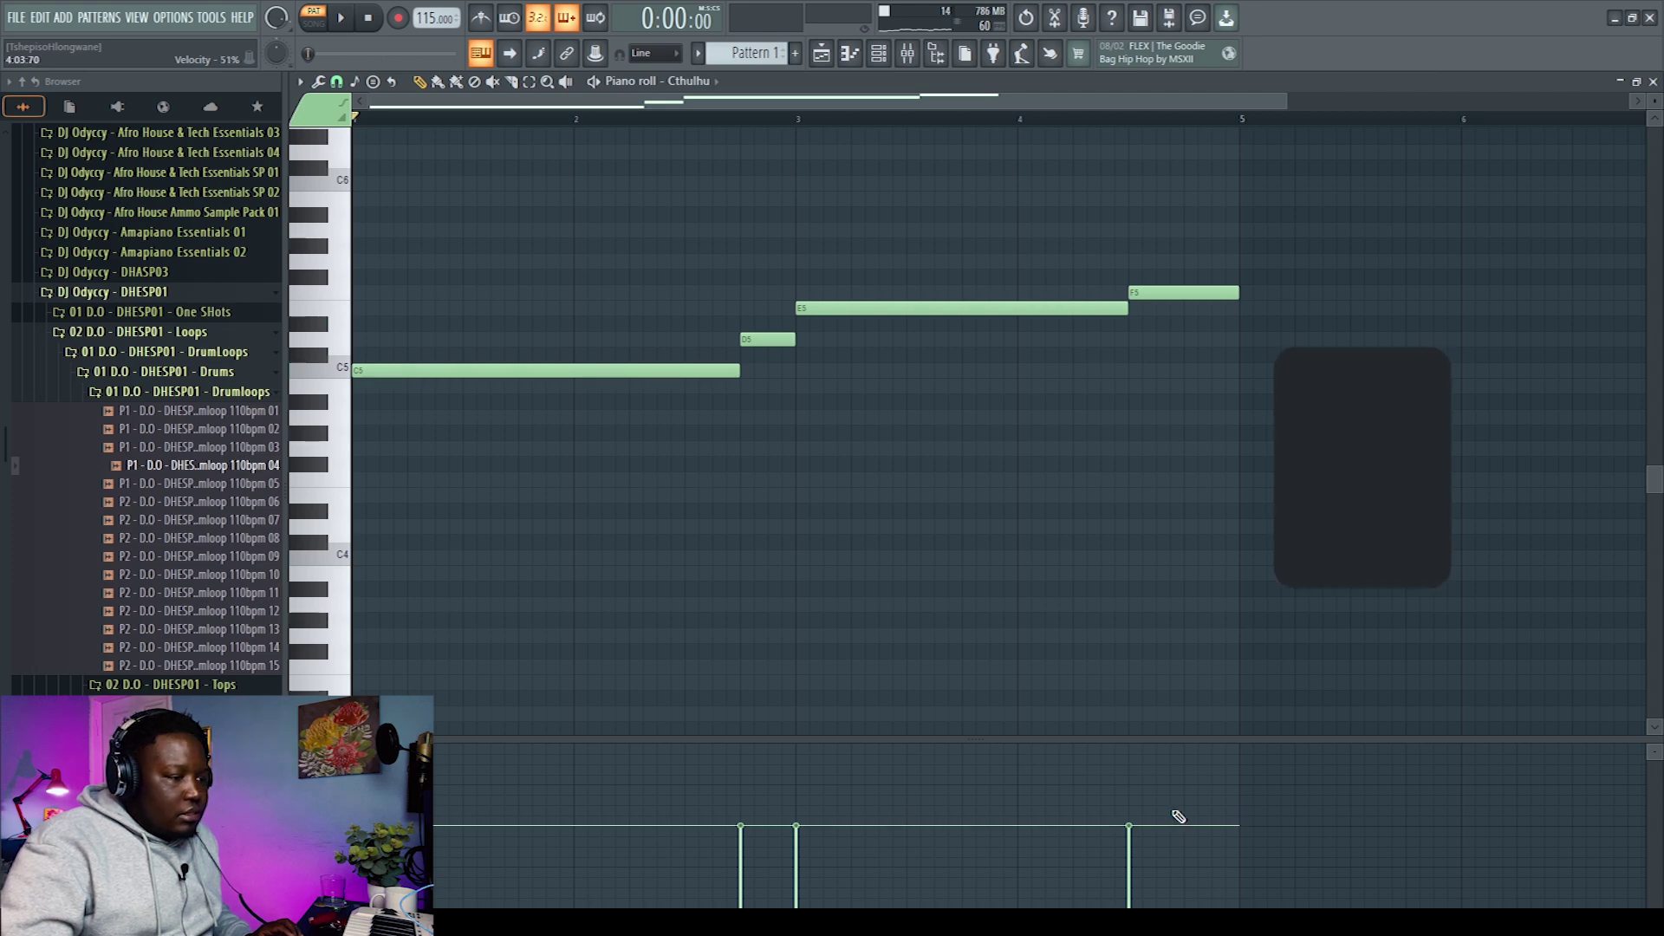
pyautogui.press('space')
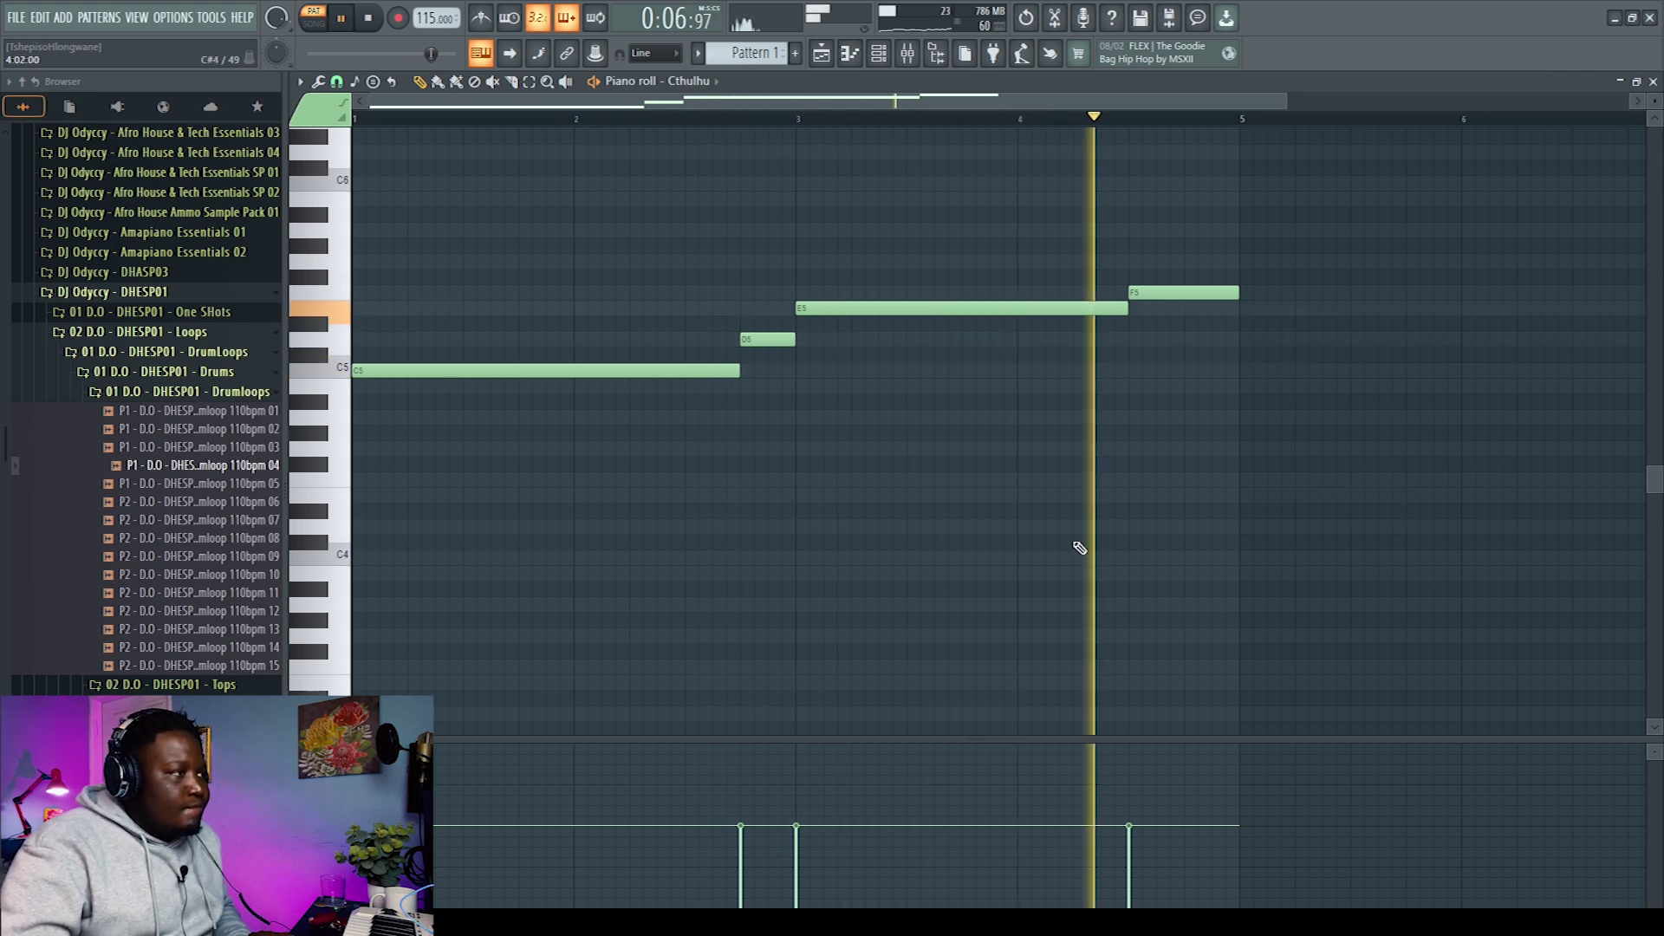
pyautogui.press('space')
pyautogui.click(494, 21)
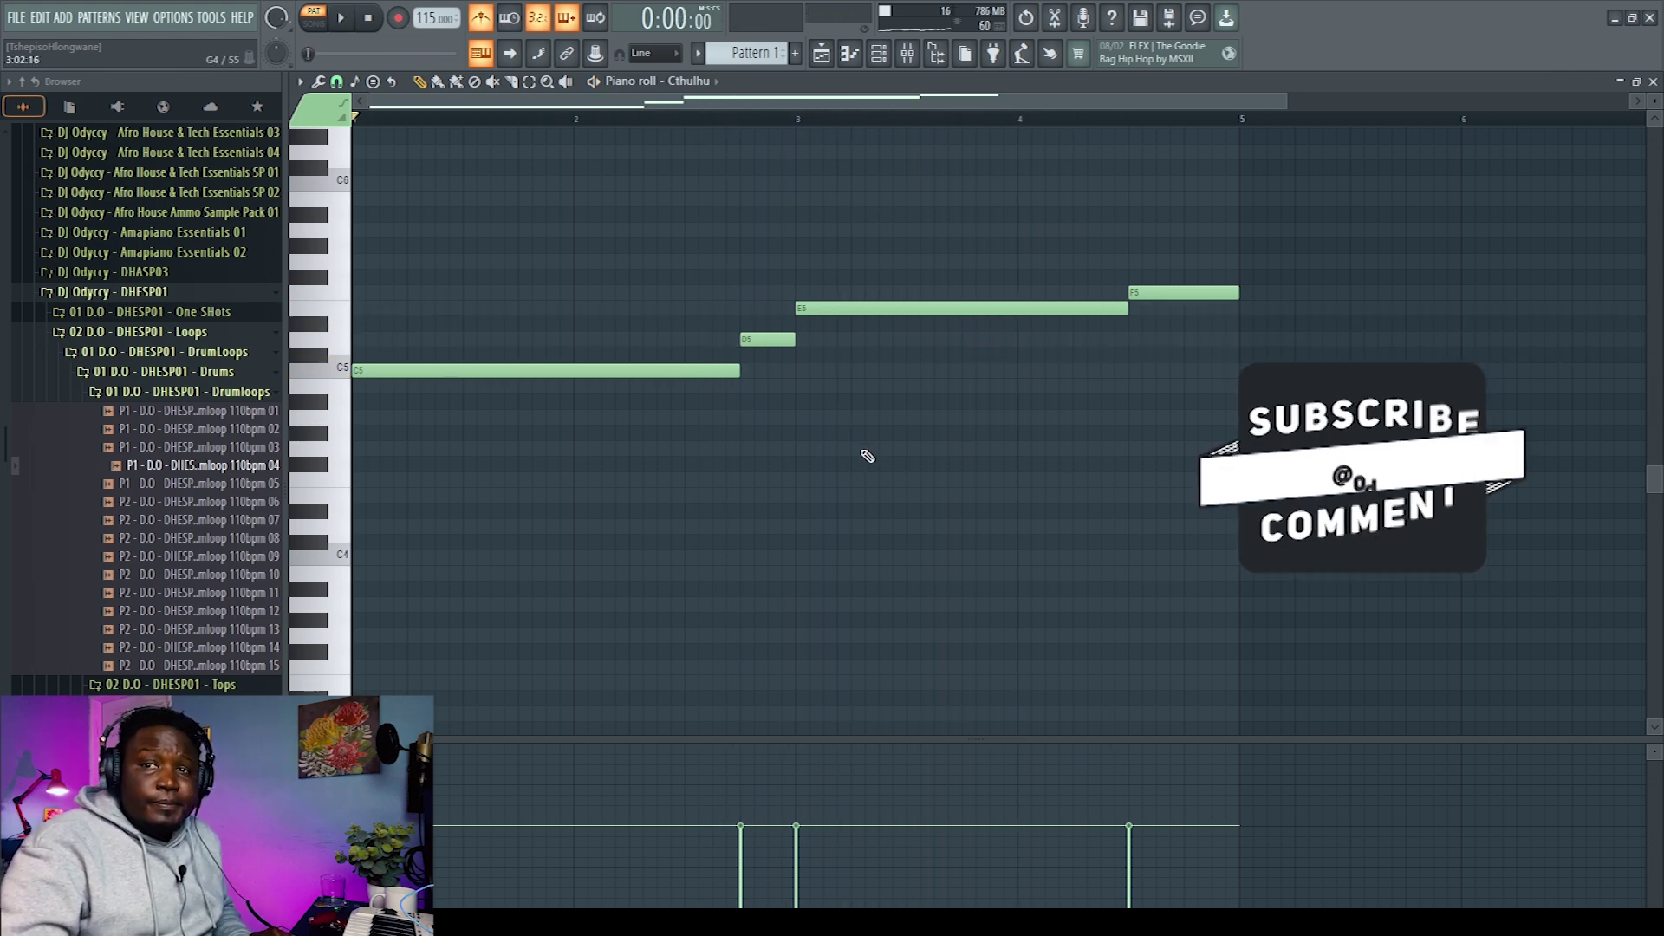
pyautogui.press('space')
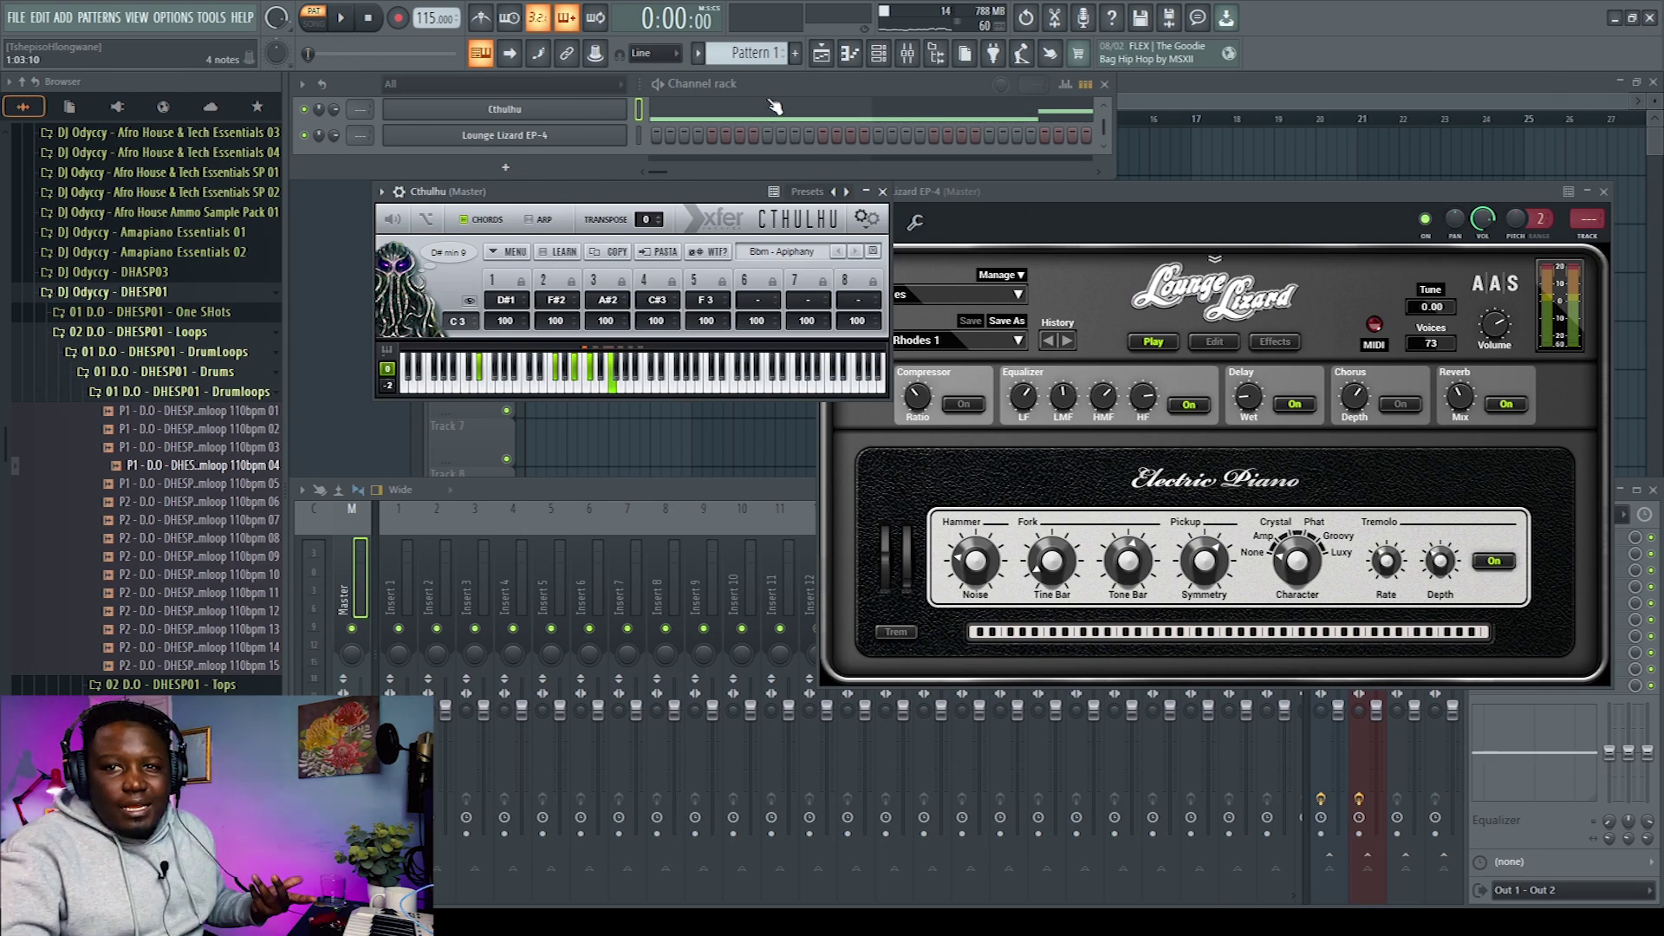
pyautogui.click(1604, 192)
# Burn Cthulhu's chords to a new pattern using Burn MIDI to > New pattern
pyautogui.click(883, 192)
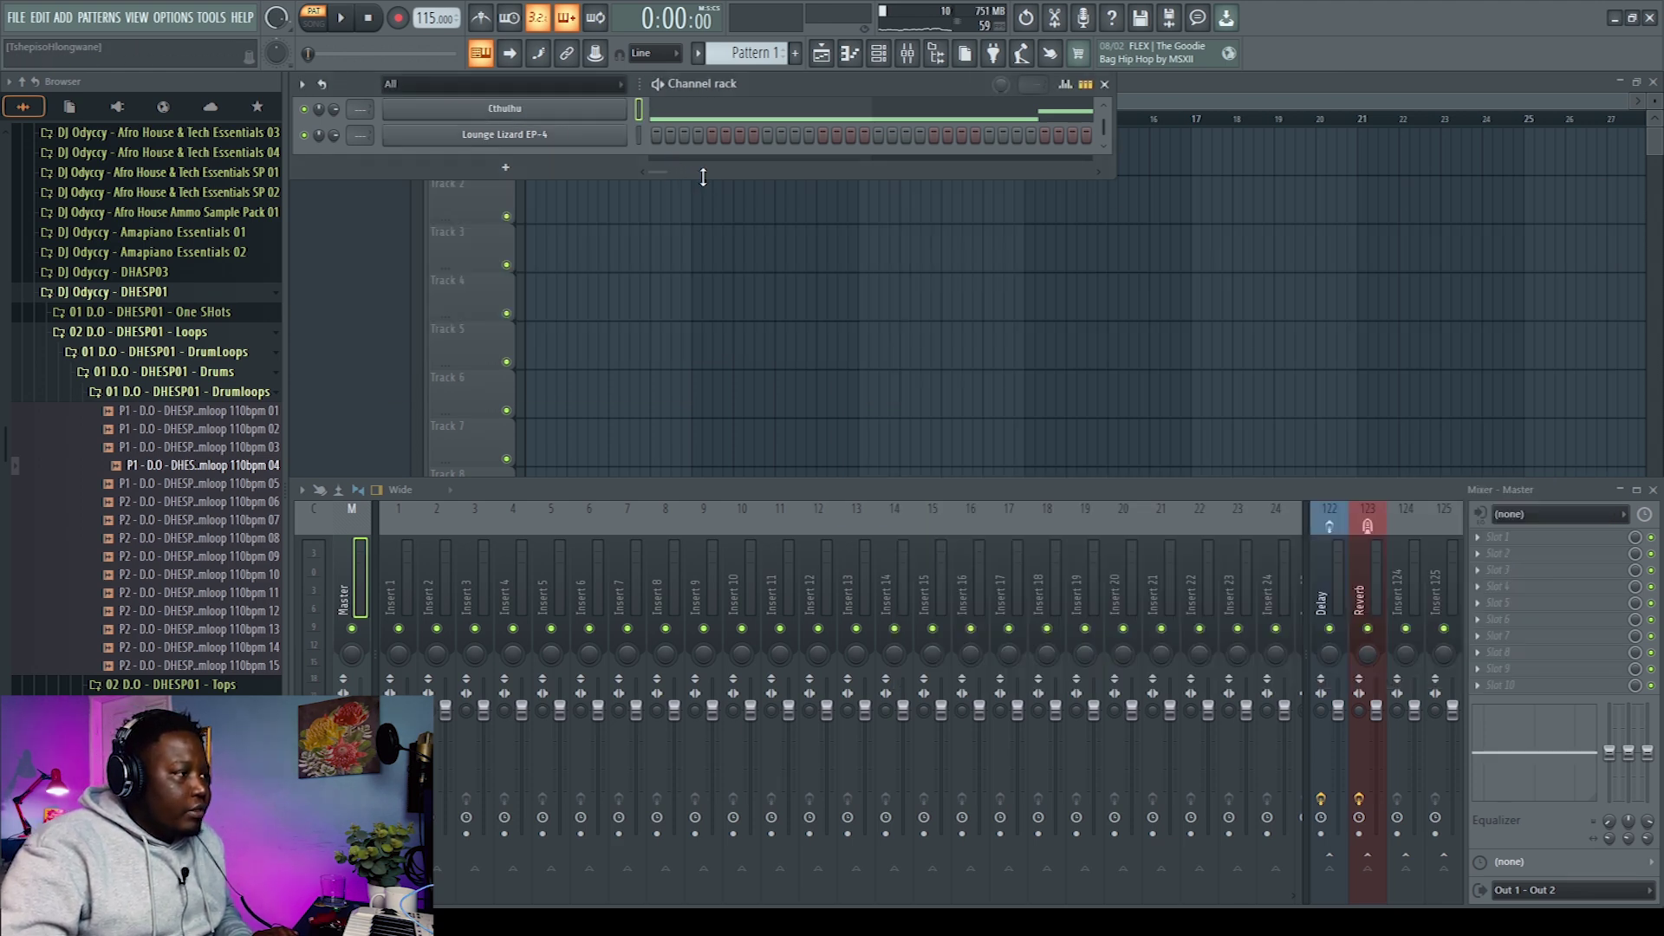
pyautogui.moveTo(703, 176); pyautogui.dragTo(706, 264)
pyautogui.rightClick(573, 130)
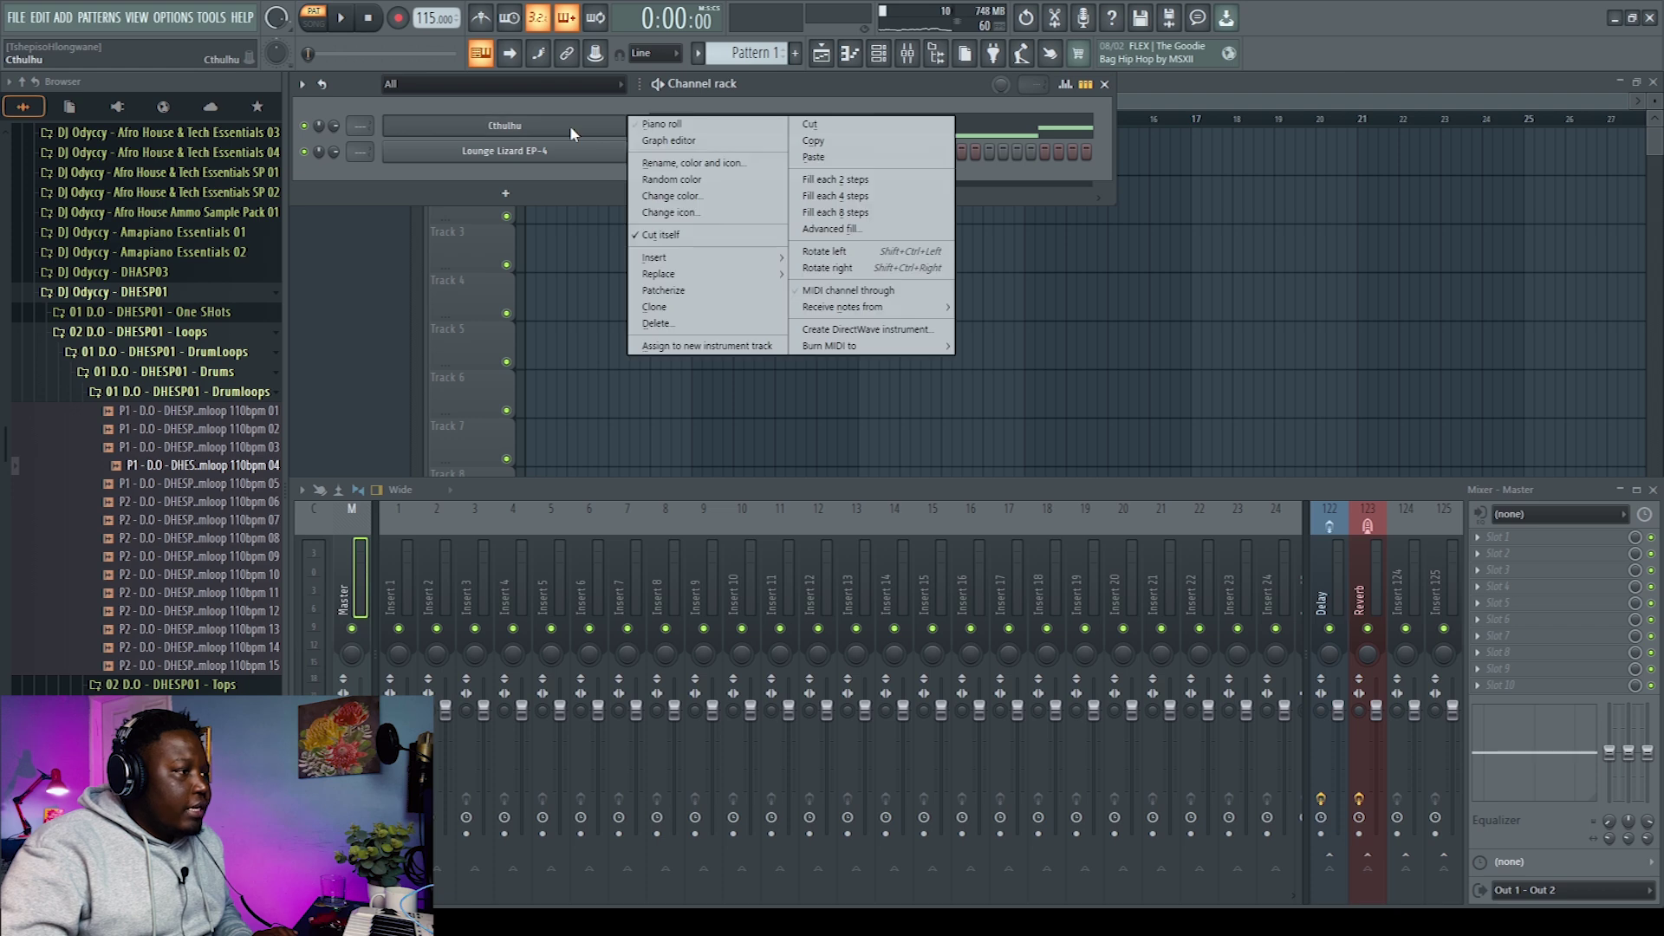
pyautogui.moveTo(838, 353)
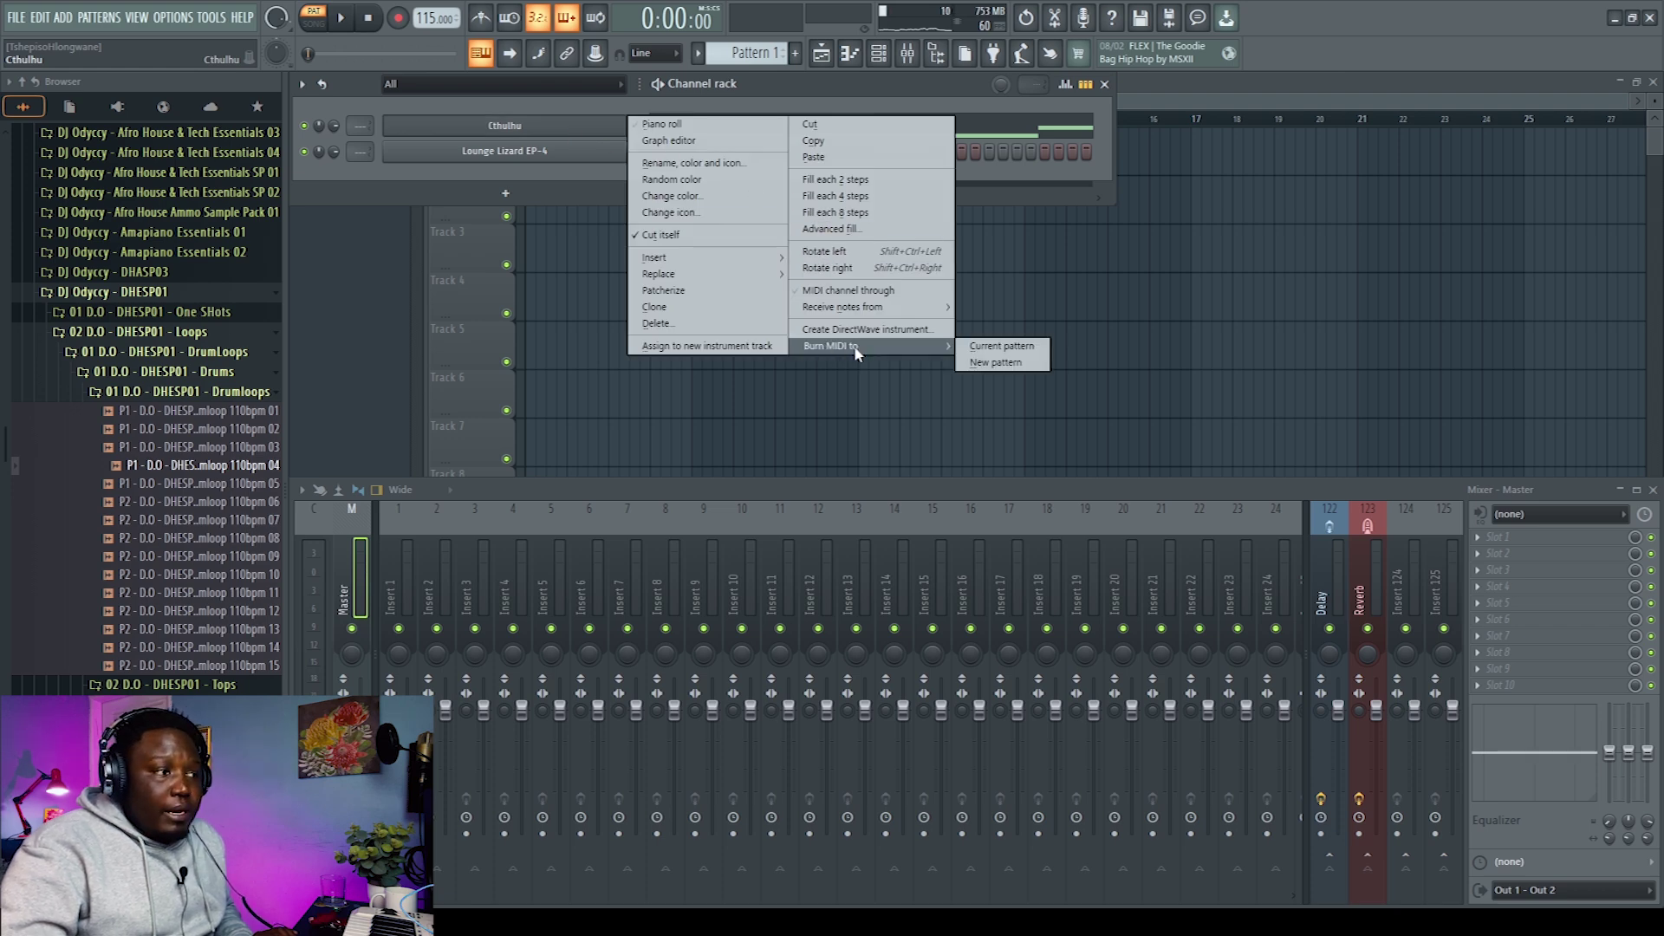
pyautogui.click(996, 365)
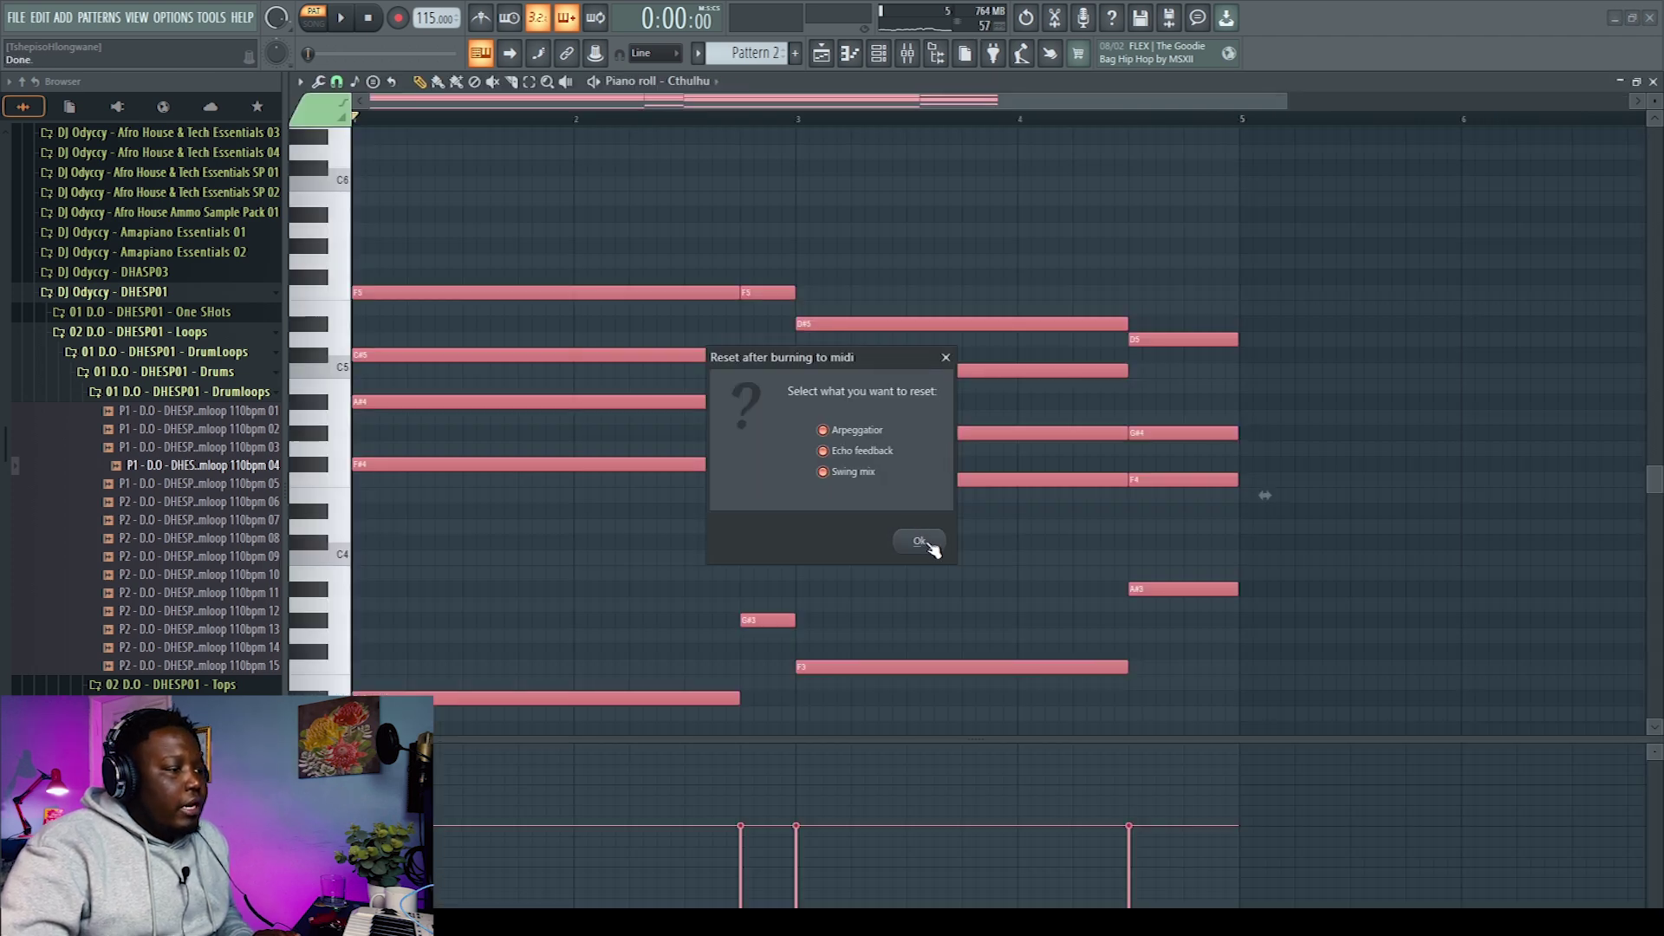
pyautogui.click(921, 542)
# Deselect the 19 burned chord notes in Pattern 2 and close the piano roll
pyautogui.scroll(-2, 659, 391)
pyautogui.scroll(3, 625, 364)
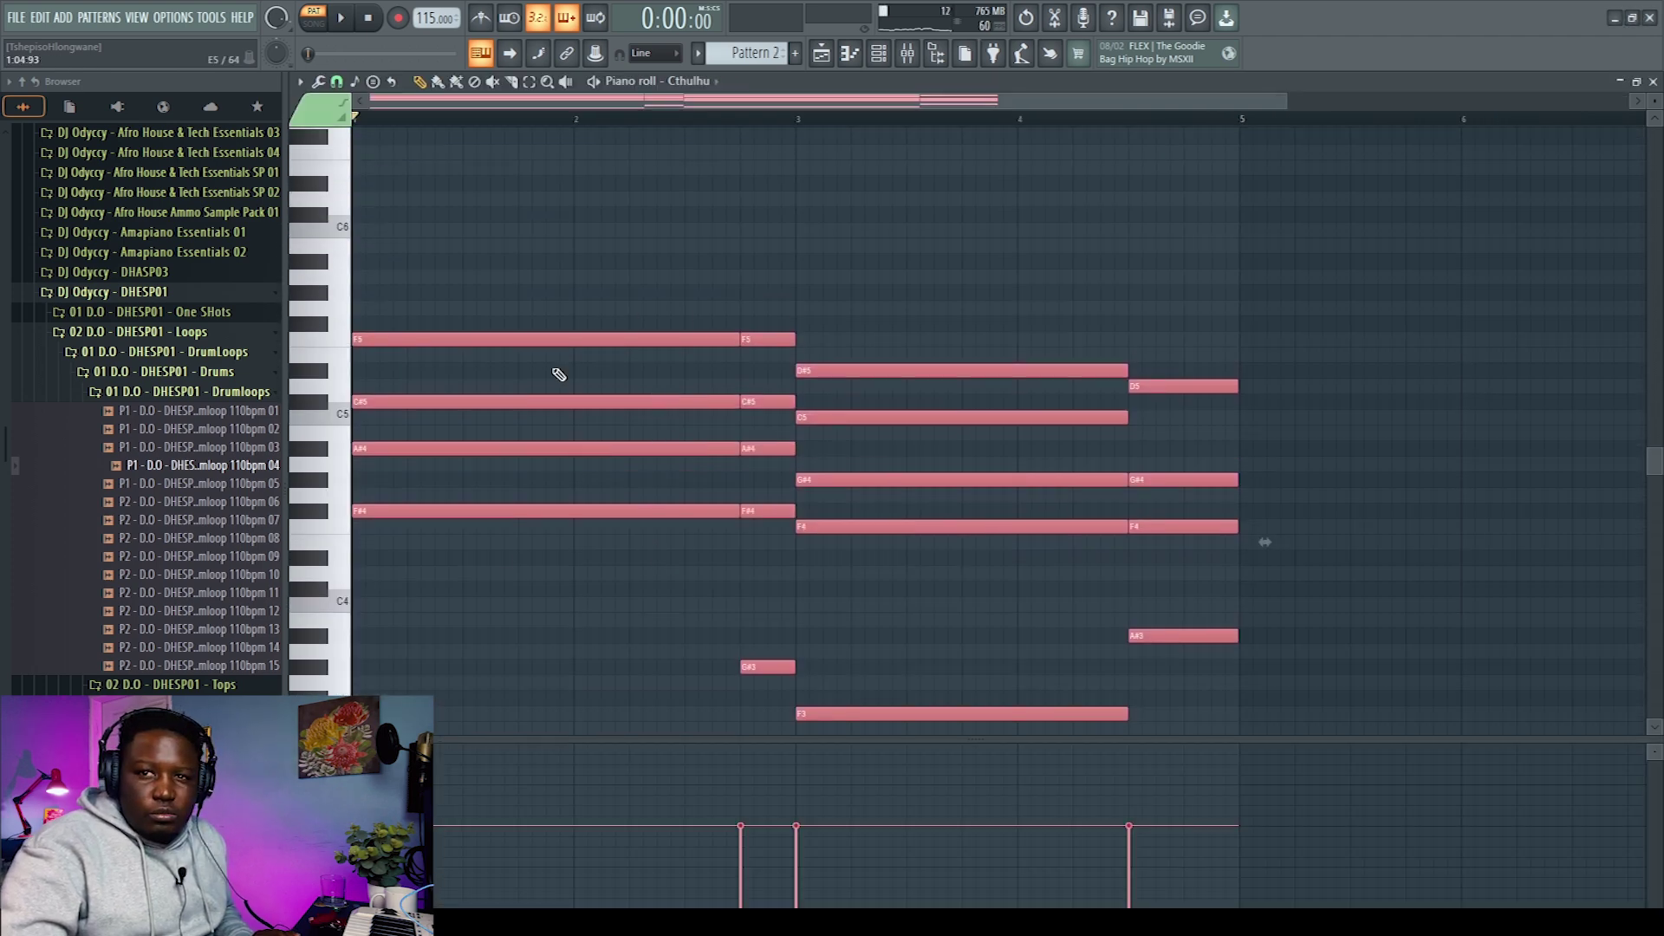
pyautogui.scroll(-2, 975, 374)
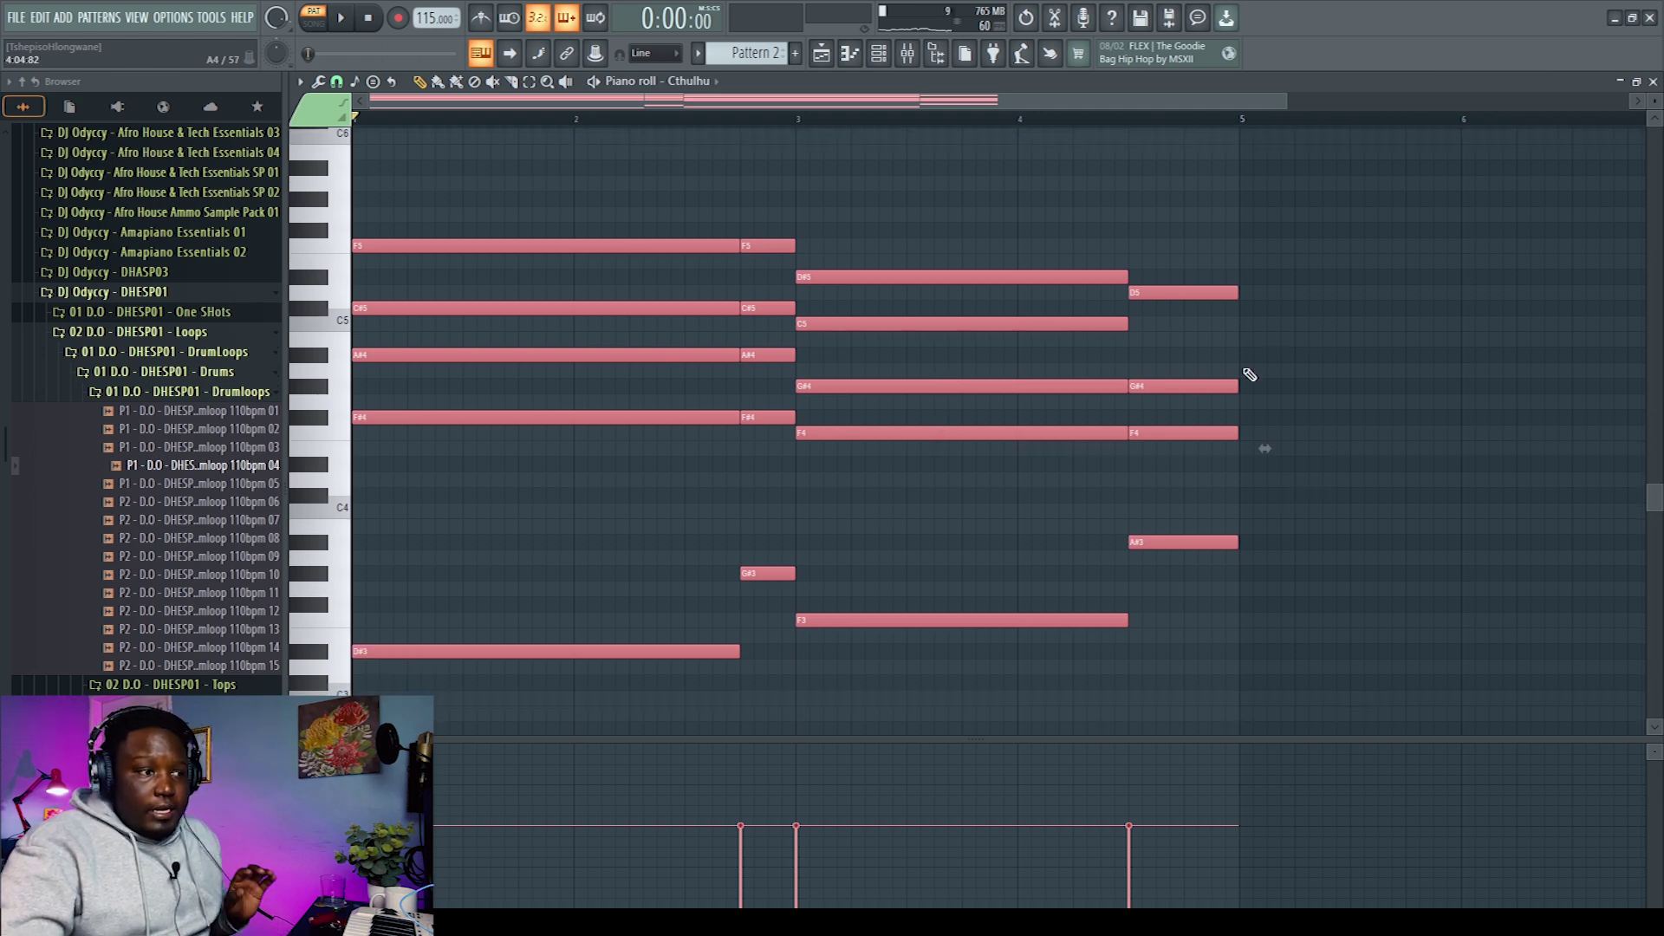
pyautogui.hotkey('ctrl', 'd')
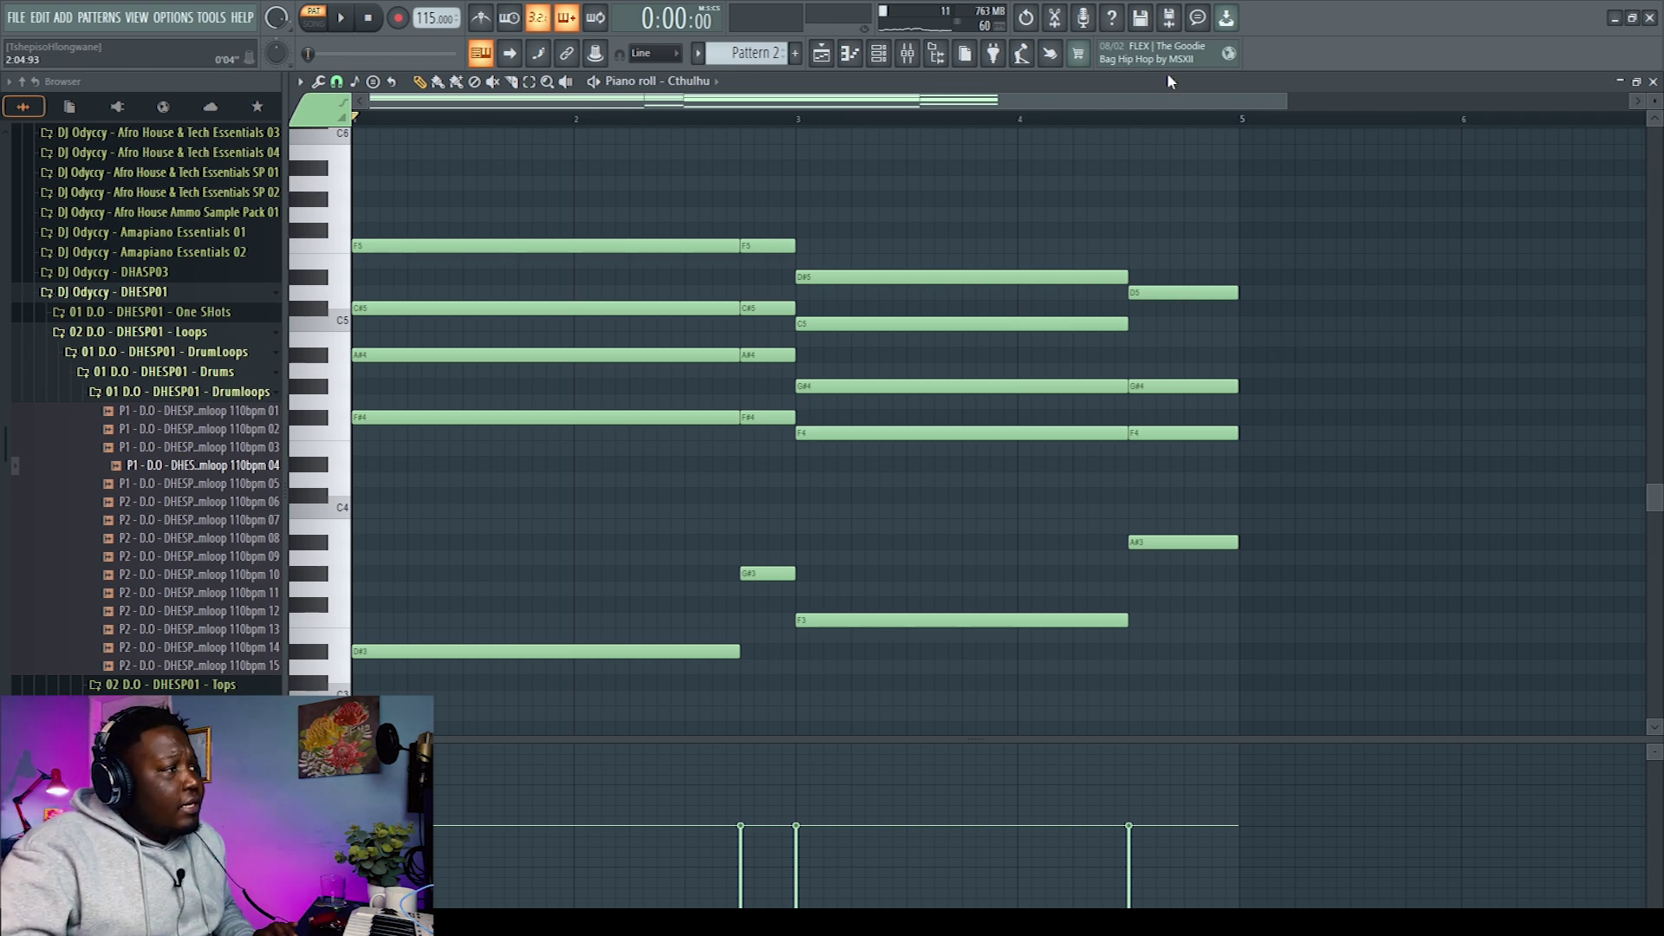
pyautogui.click(1655, 81)
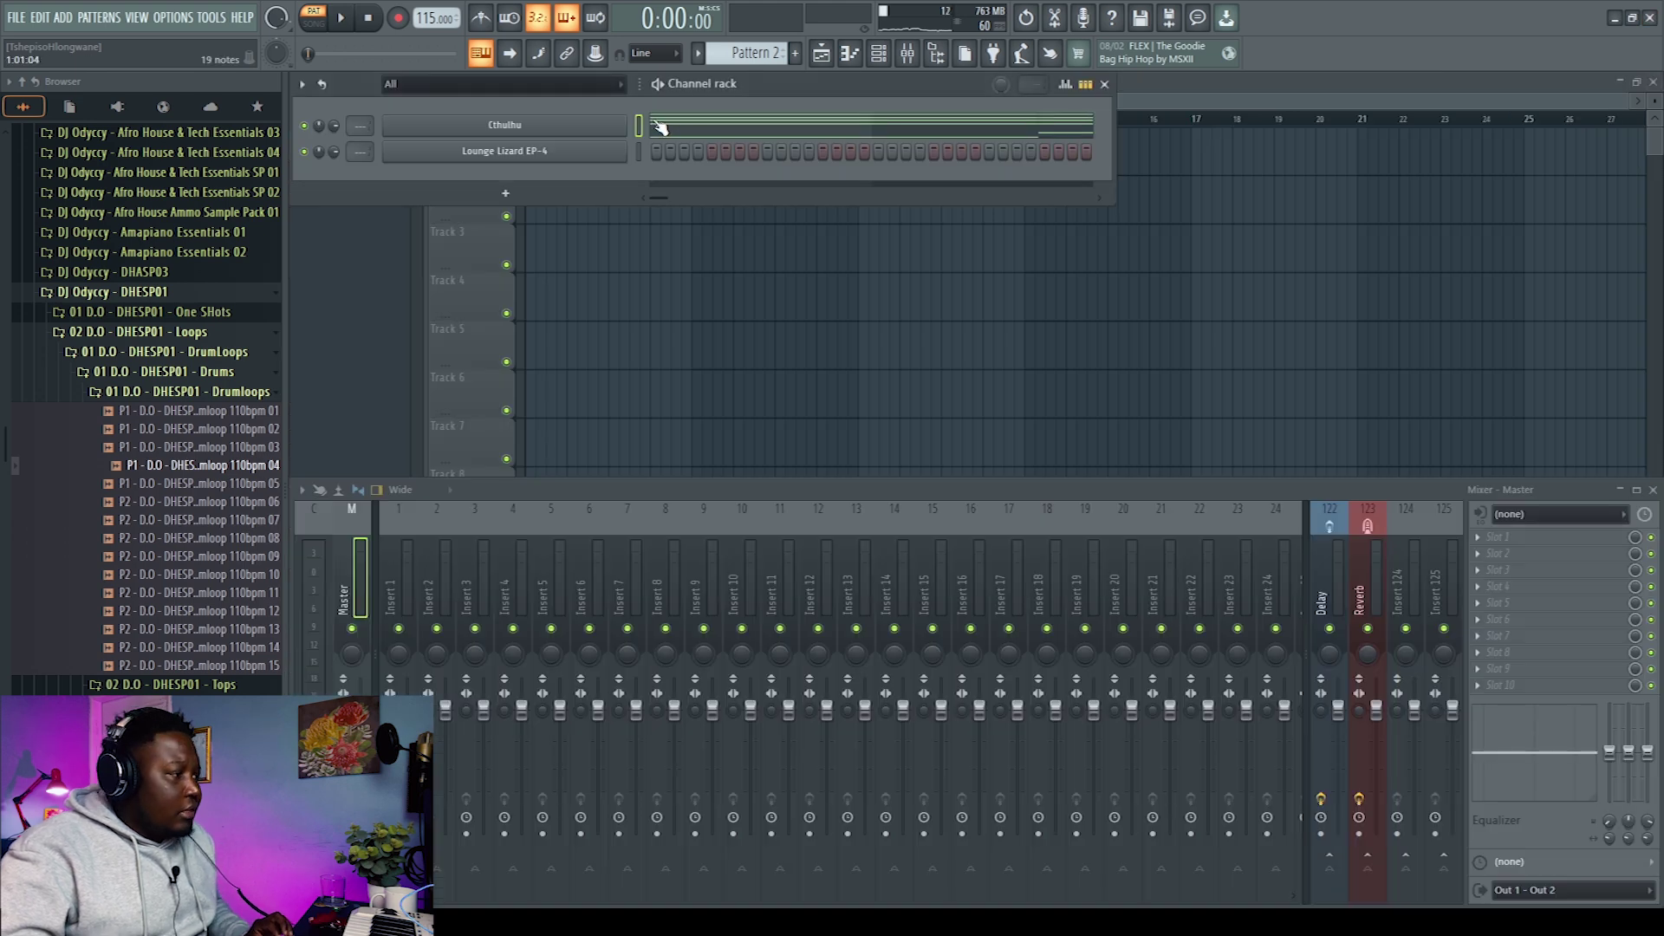
# Move the burned chord notes onto Lounge Lizard EP-4 and audition them in its piano roll
pyautogui.hotkey('ctrl', 'z')
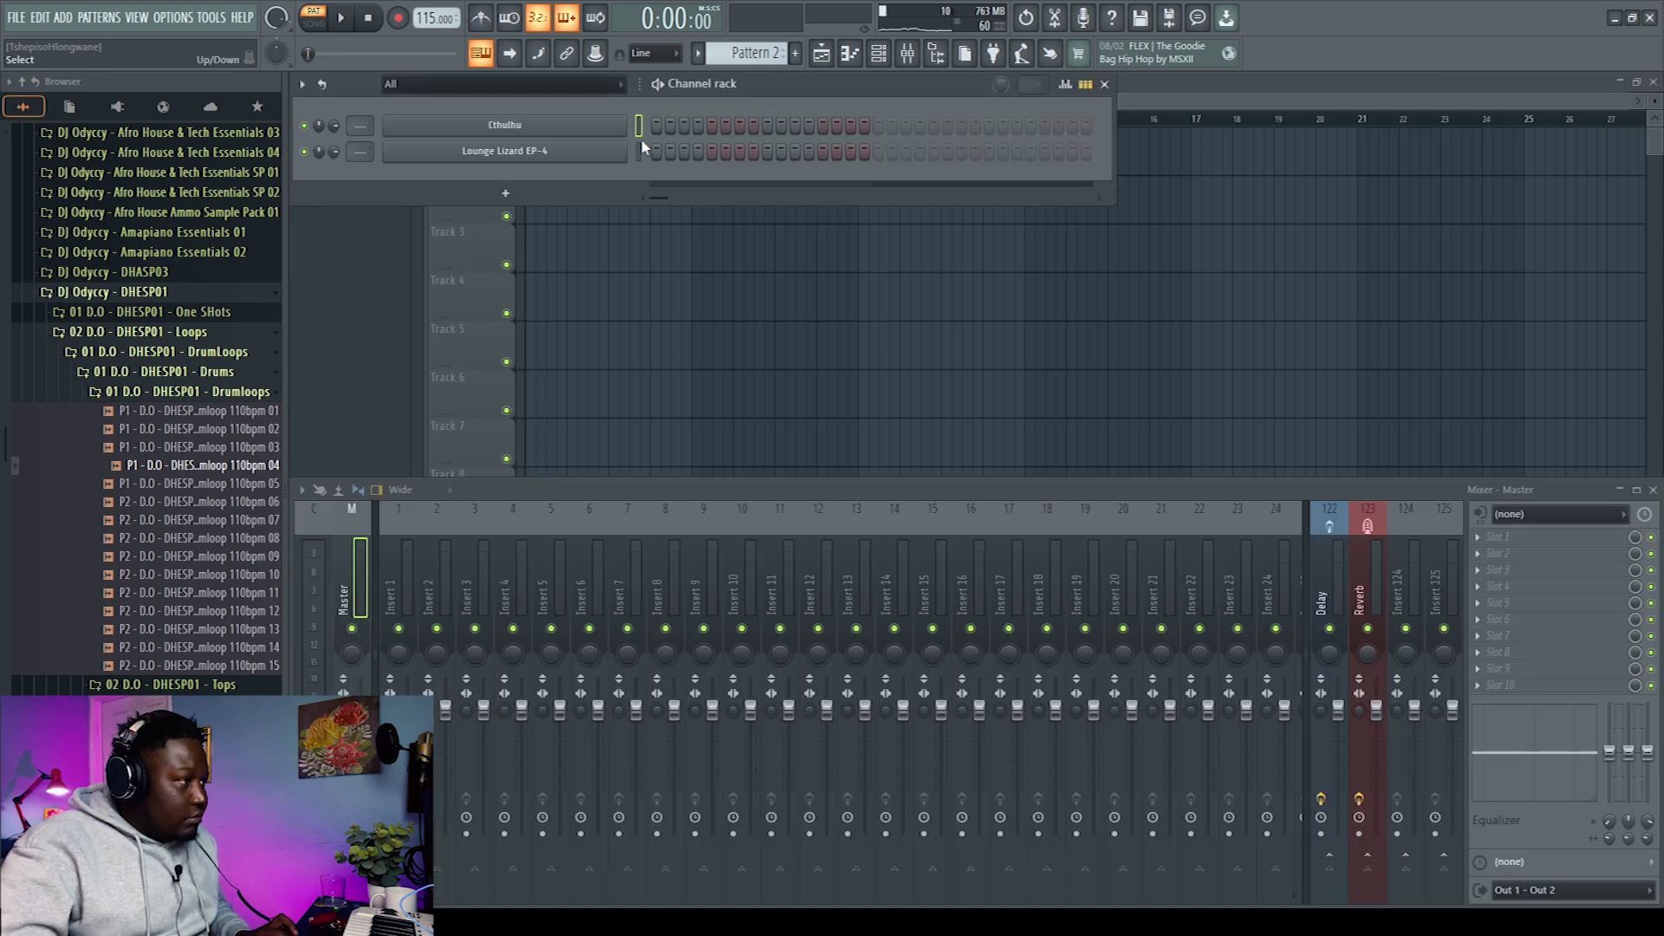
pyautogui.hotkey('ctrl', 'z')
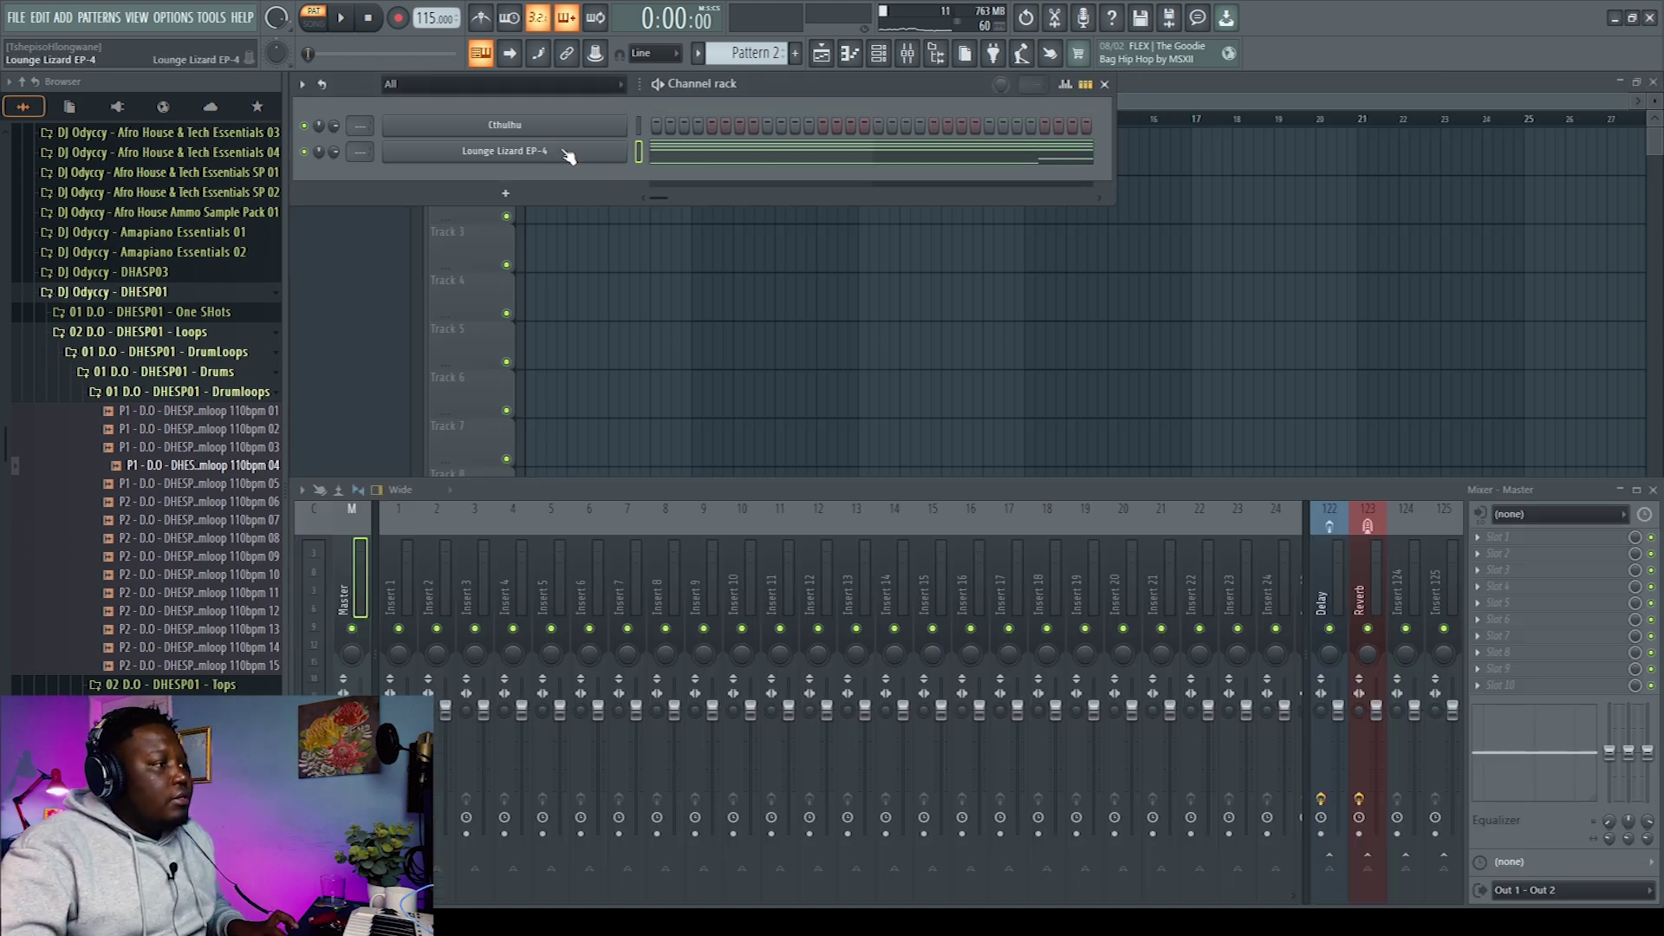
pyautogui.click(344, 26)
pyautogui.click(707, 152)
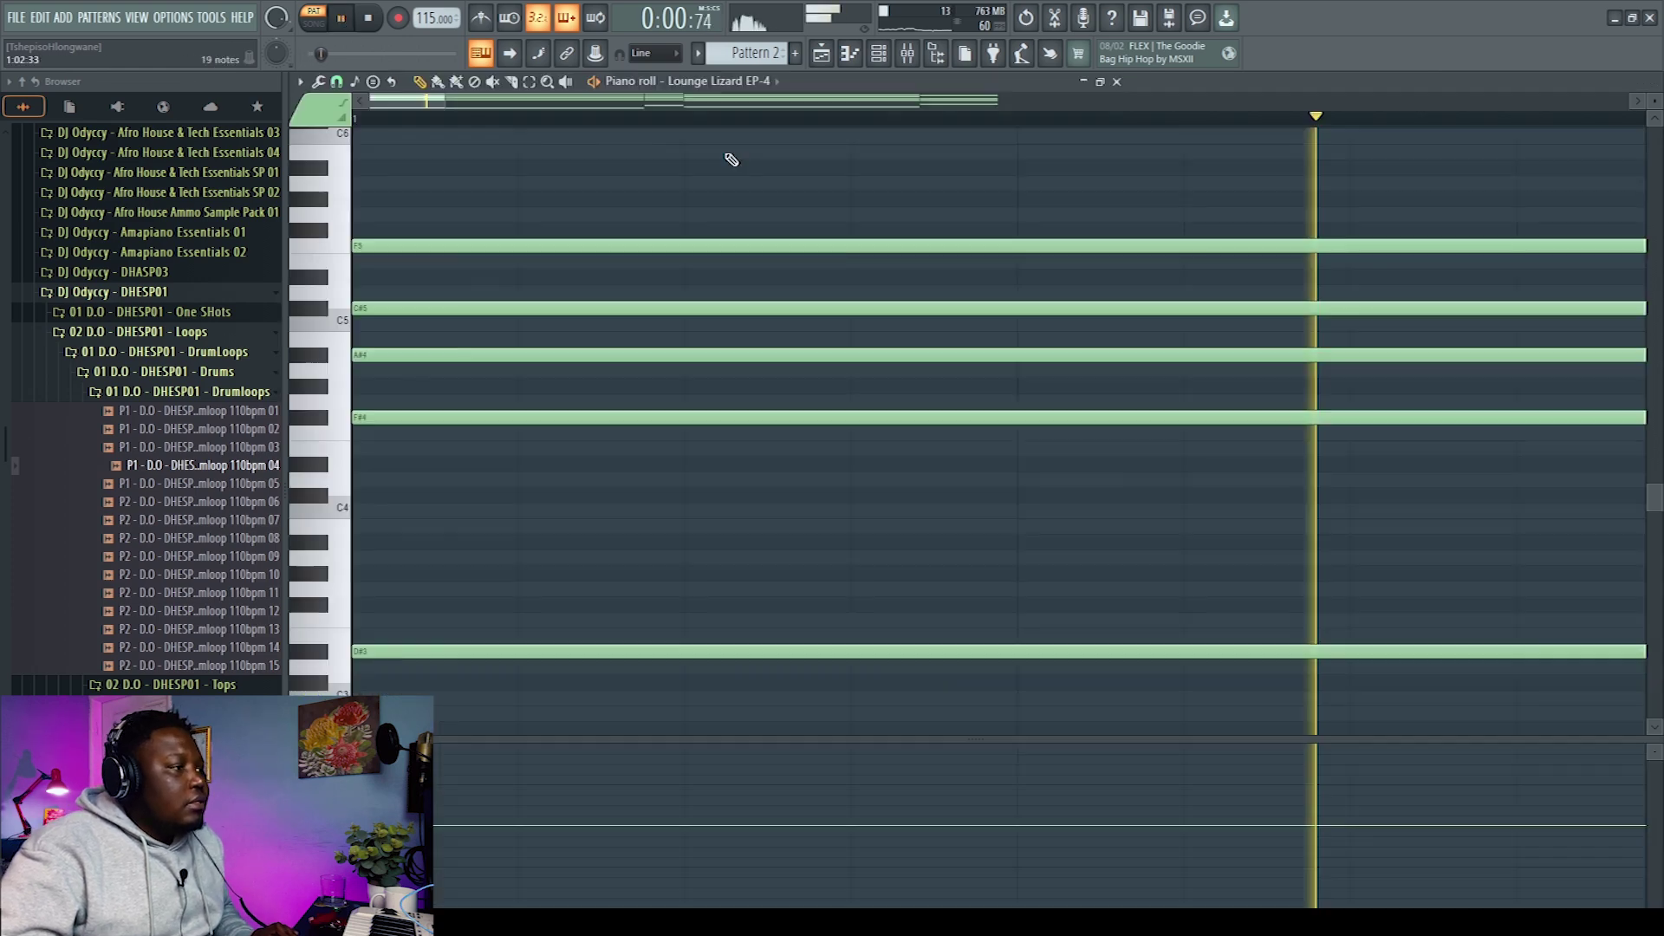
pyautogui.scroll(4, 1029, 449)
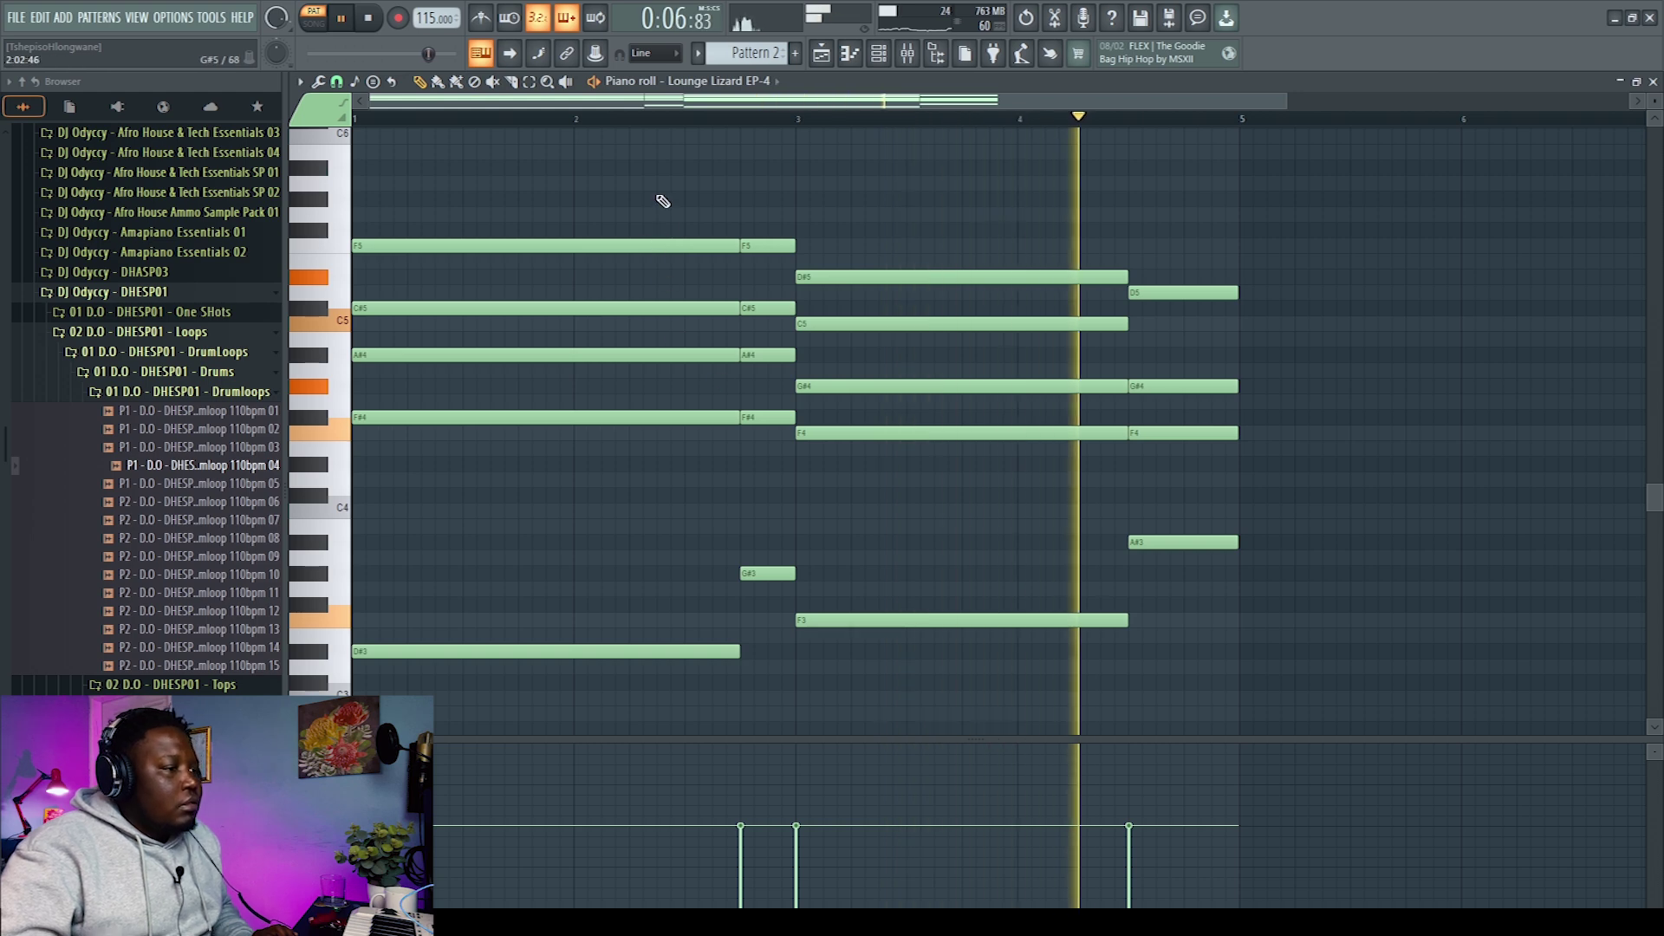
pyautogui.press('space')
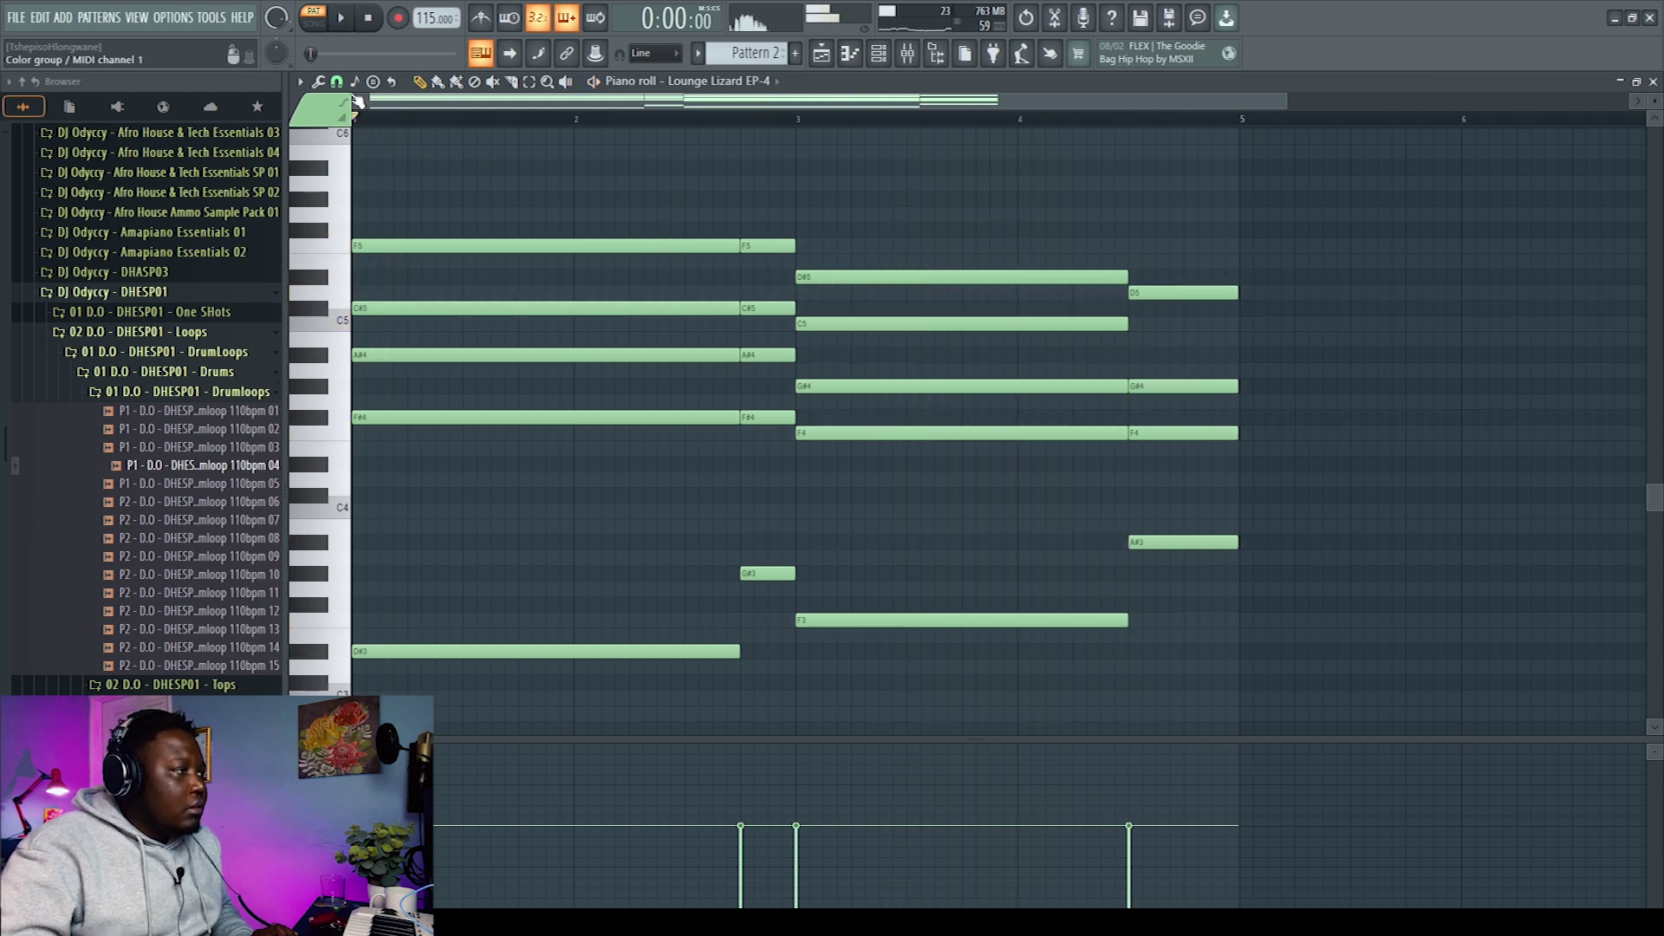
pyautogui.click(318, 80)
# Apply Humanize jitter to the Lounge Lizard chord notes and play the result
pyautogui.click(534, 170)
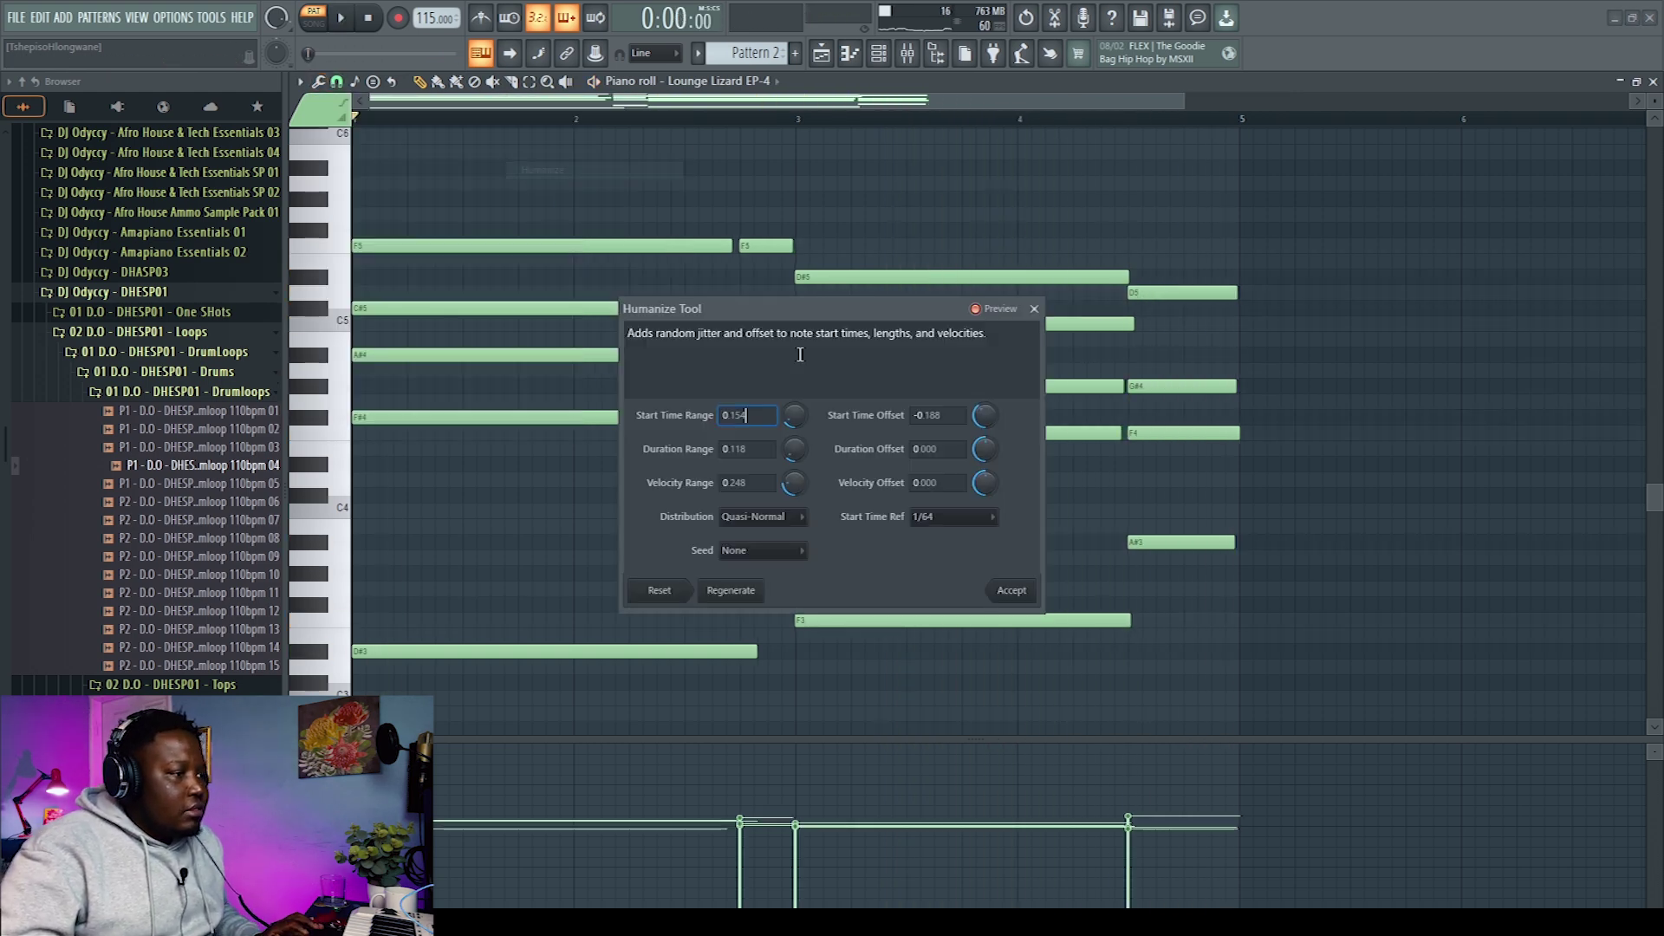
pyautogui.click(1012, 590)
pyautogui.press('space')
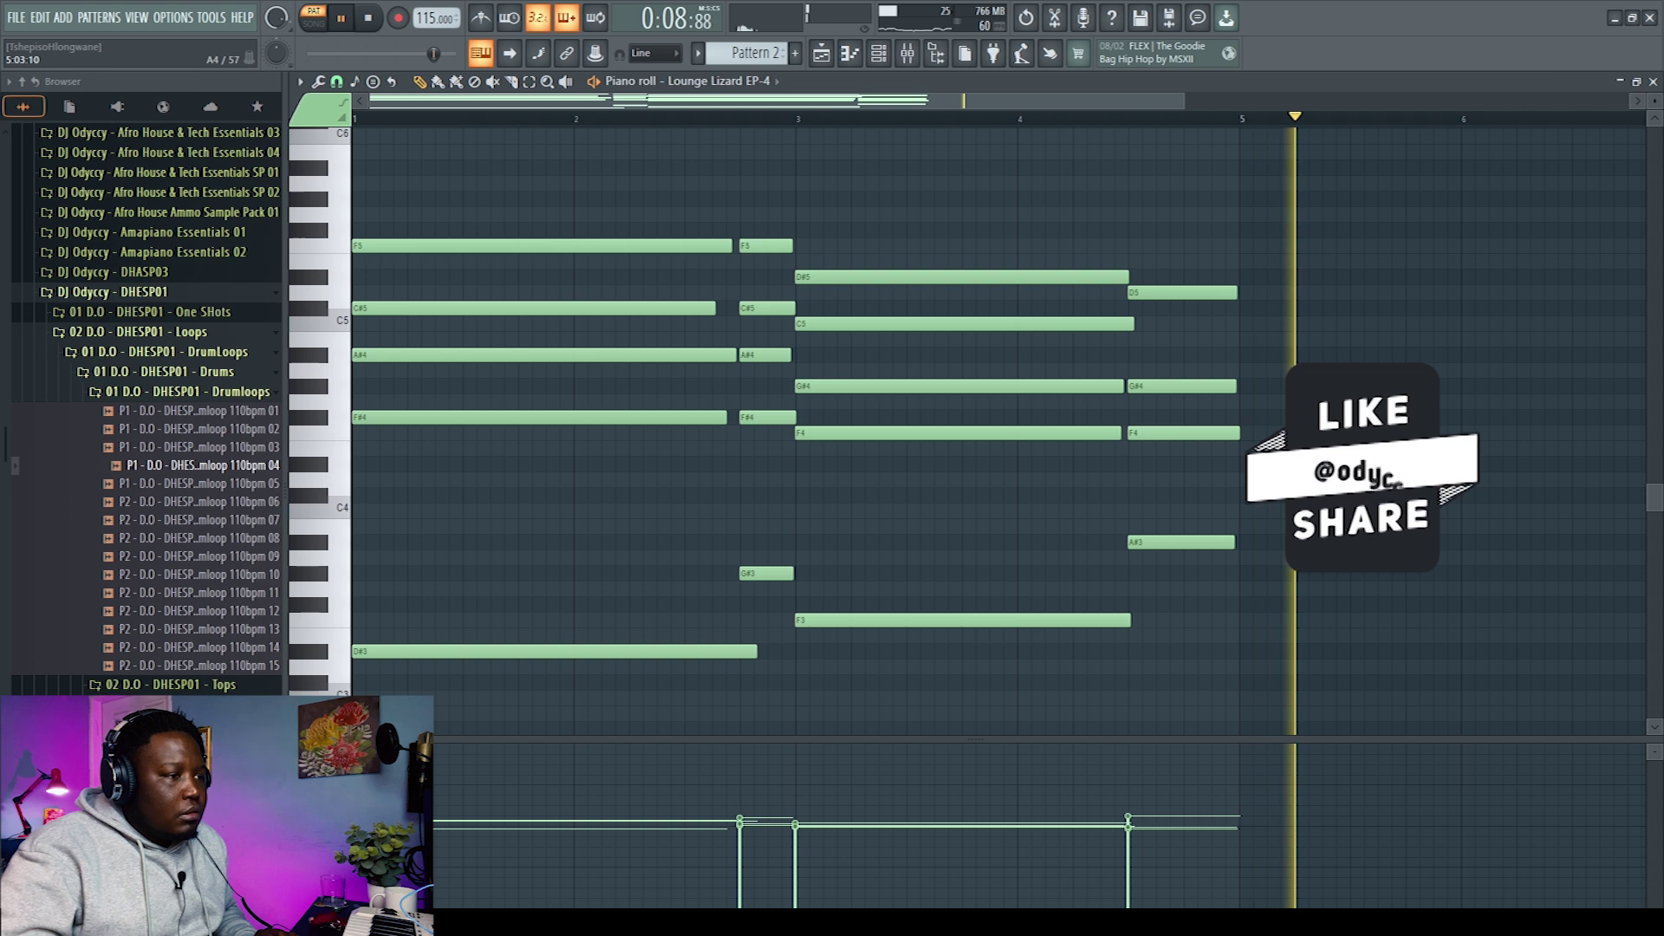
pyautogui.press('space')
pyautogui.scroll(-2, 1319, 601)
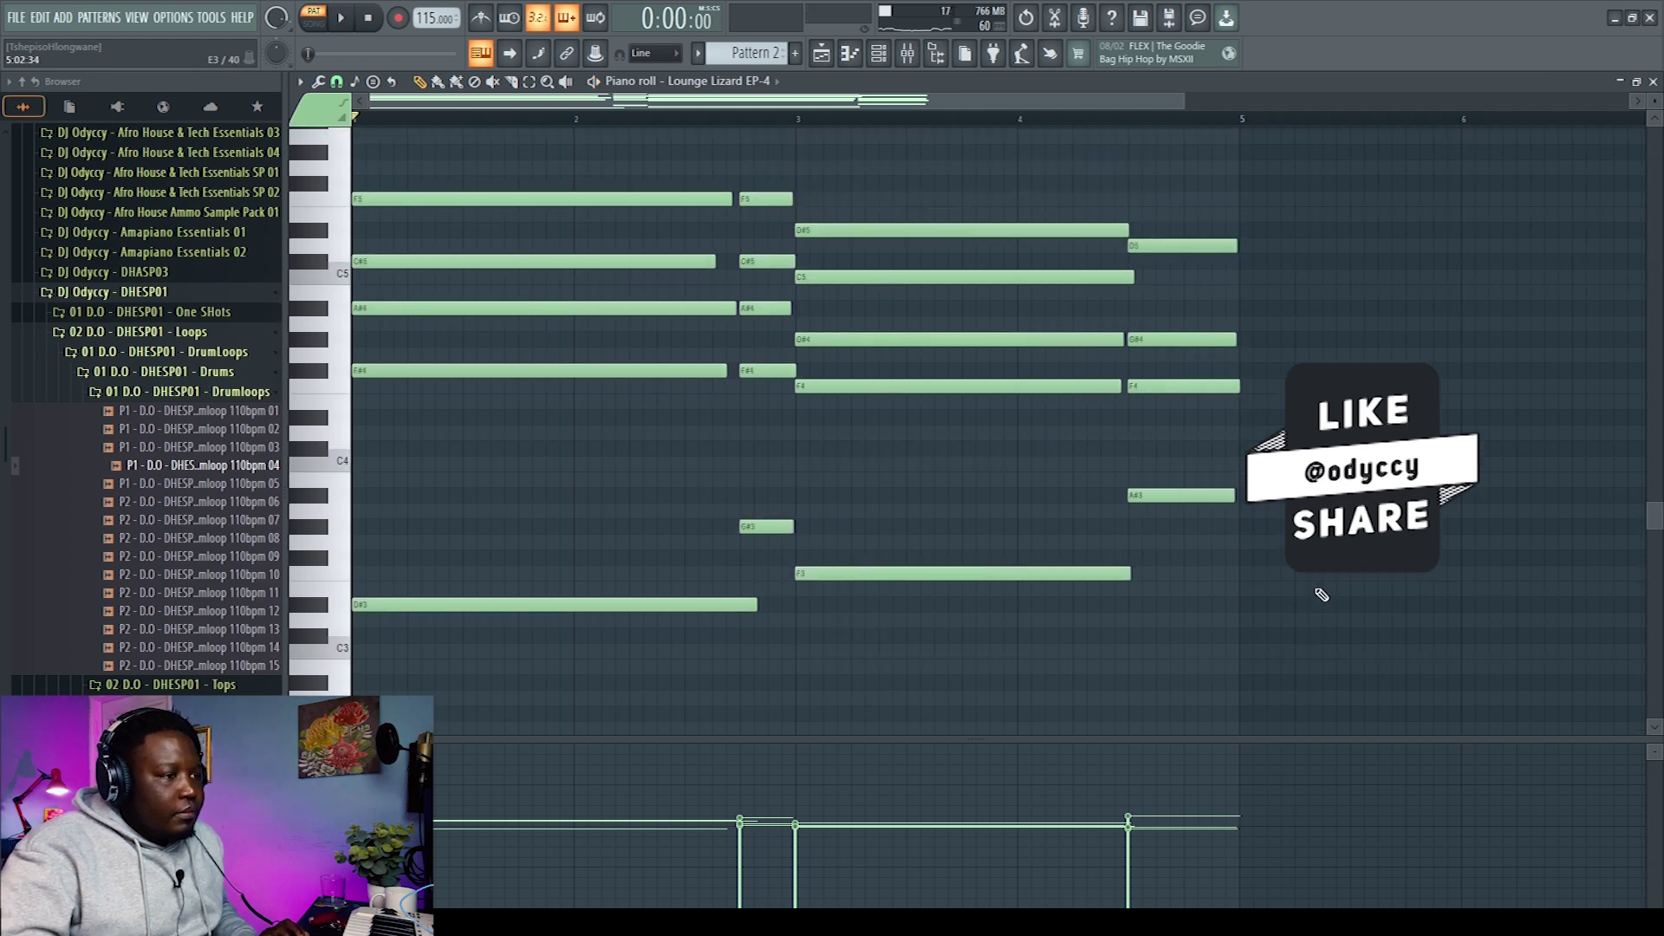